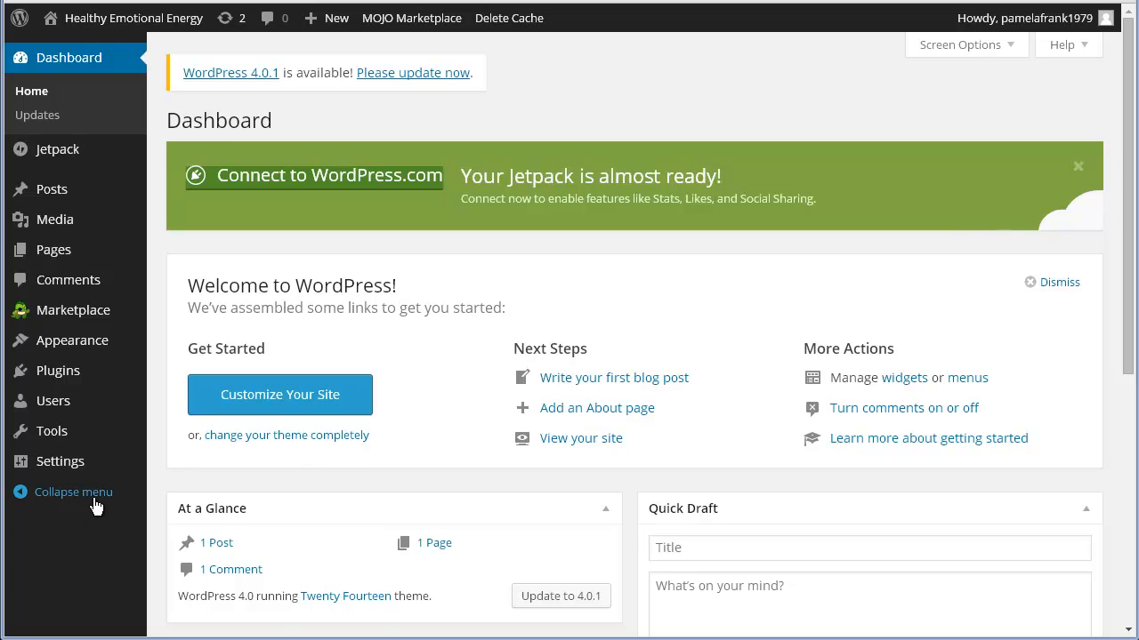
# Clear the tagline in the General settings and save the changes
pyautogui.moveTo(96, 478)
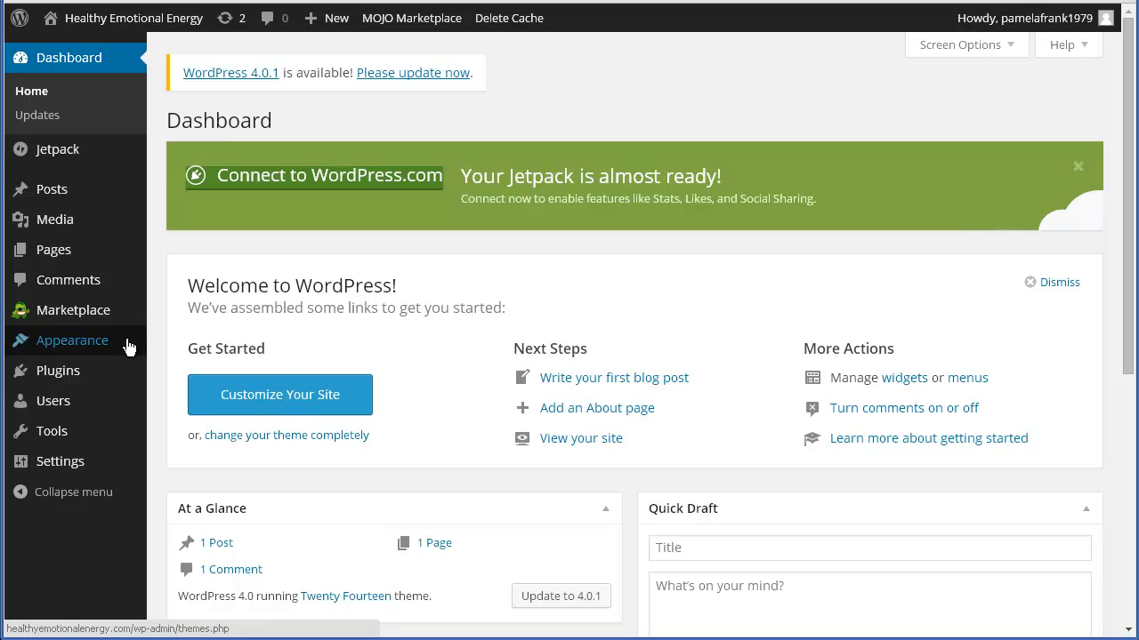
pyautogui.moveTo(63, 375)
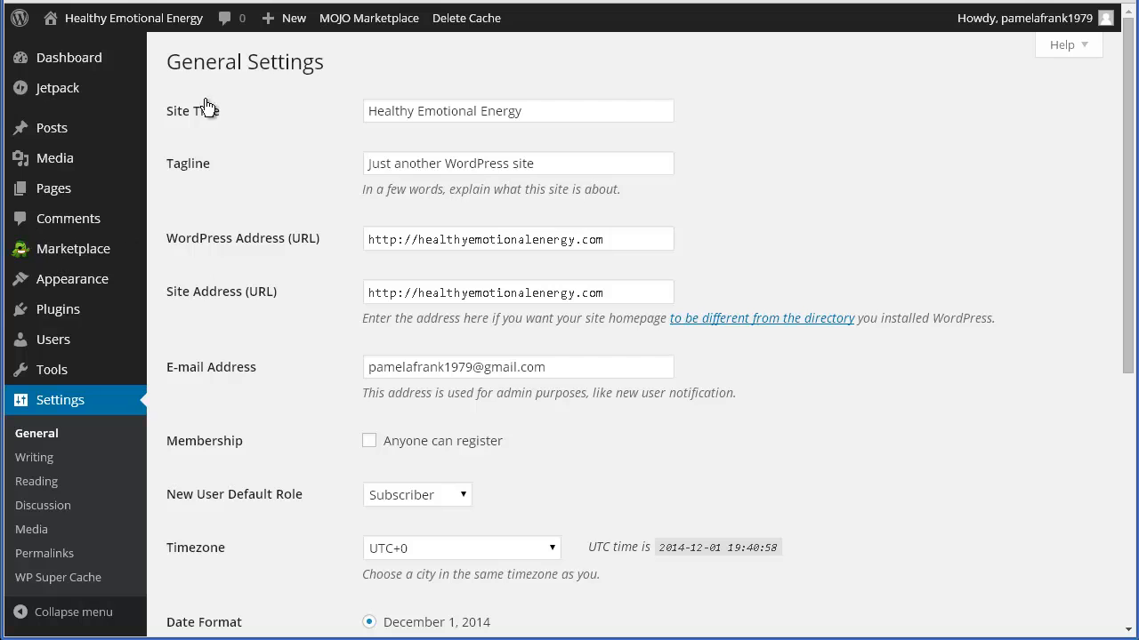
pyautogui.moveTo(325, 63); pyautogui.dragTo(162, 67)
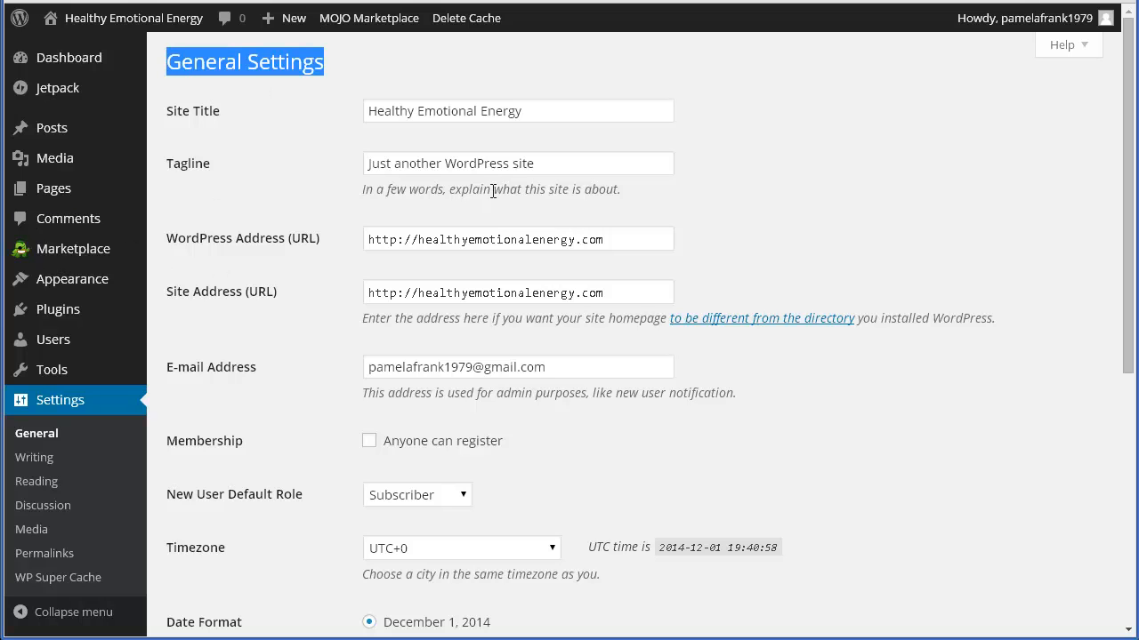
pyautogui.moveTo(538, 164); pyautogui.dragTo(299, 276)
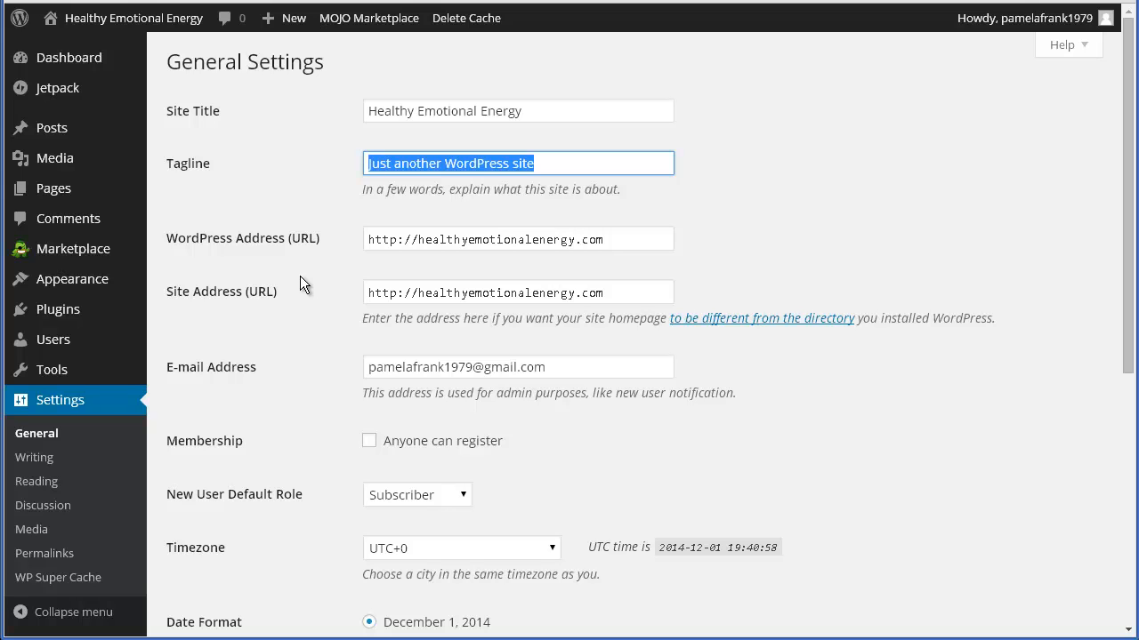
pyautogui.press('BackSpace')
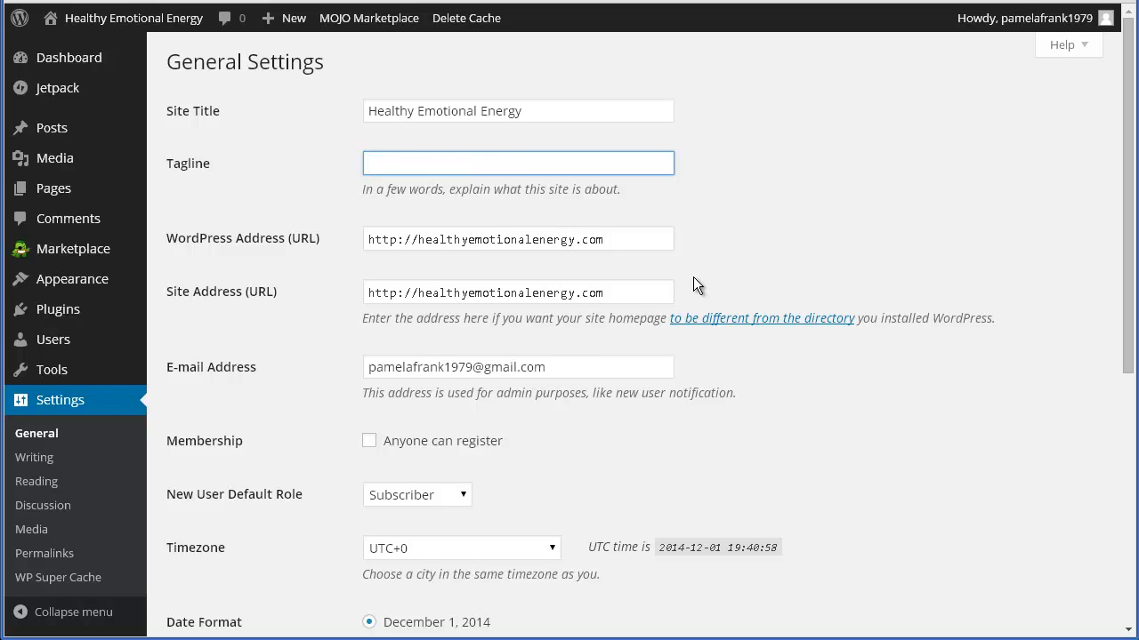
pyautogui.scroll(-5, 755, 257)
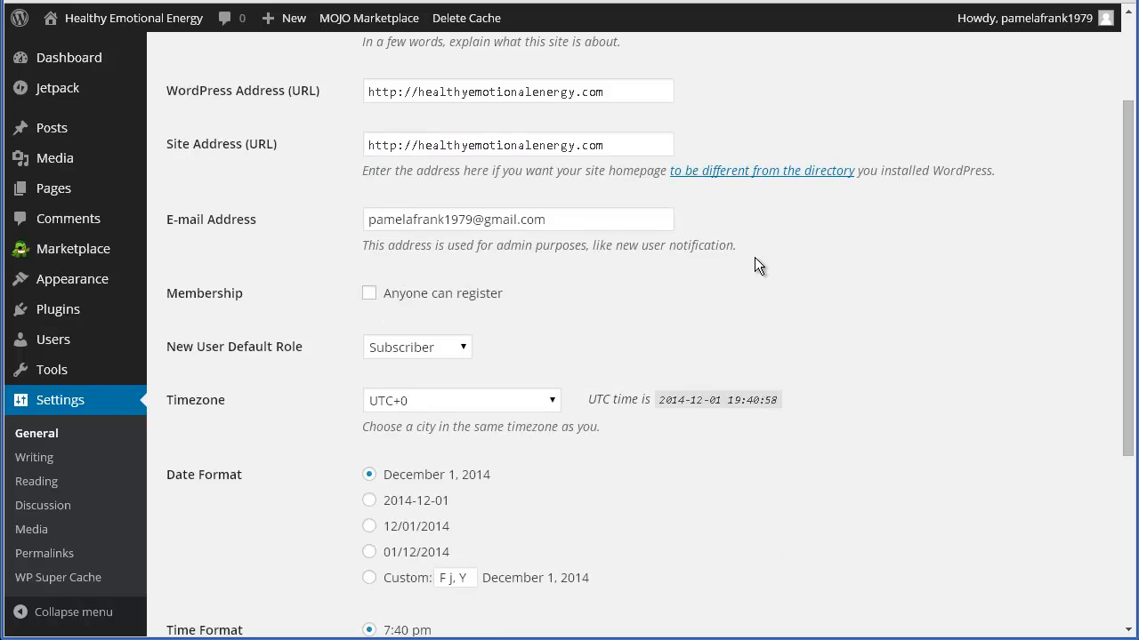
pyautogui.scroll(5, 754, 257)
pyautogui.scroll(-5, 755, 265)
pyautogui.click(213, 547)
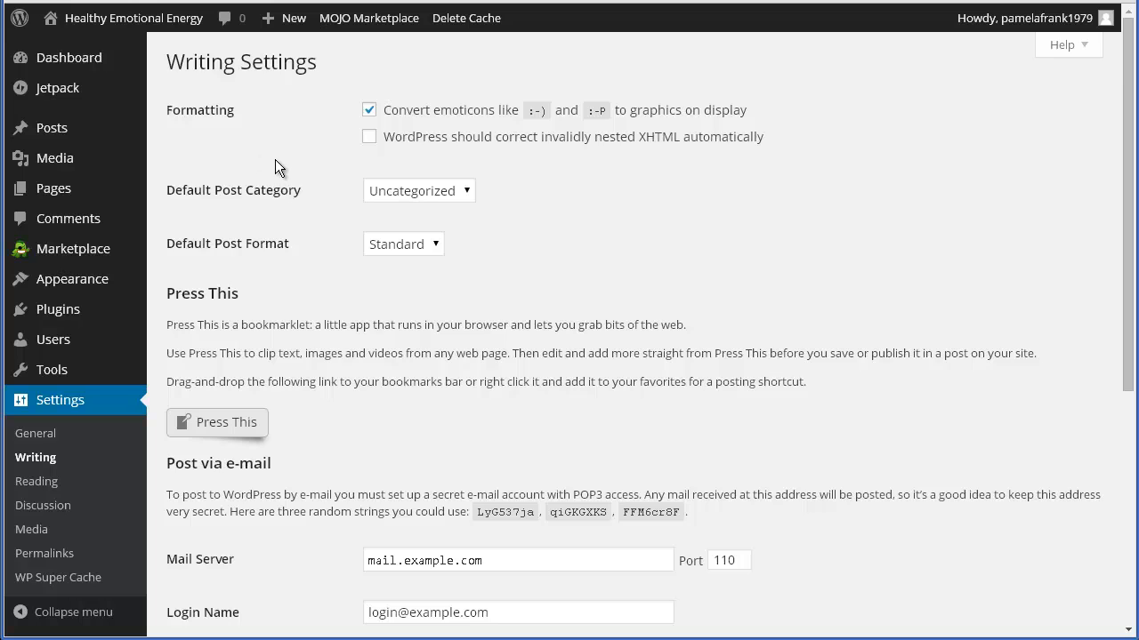
# Review the Writing settings page from the formatting options down to the update services
pyautogui.scroll(-2, 275, 159)
pyautogui.scroll(-3, 275, 159)
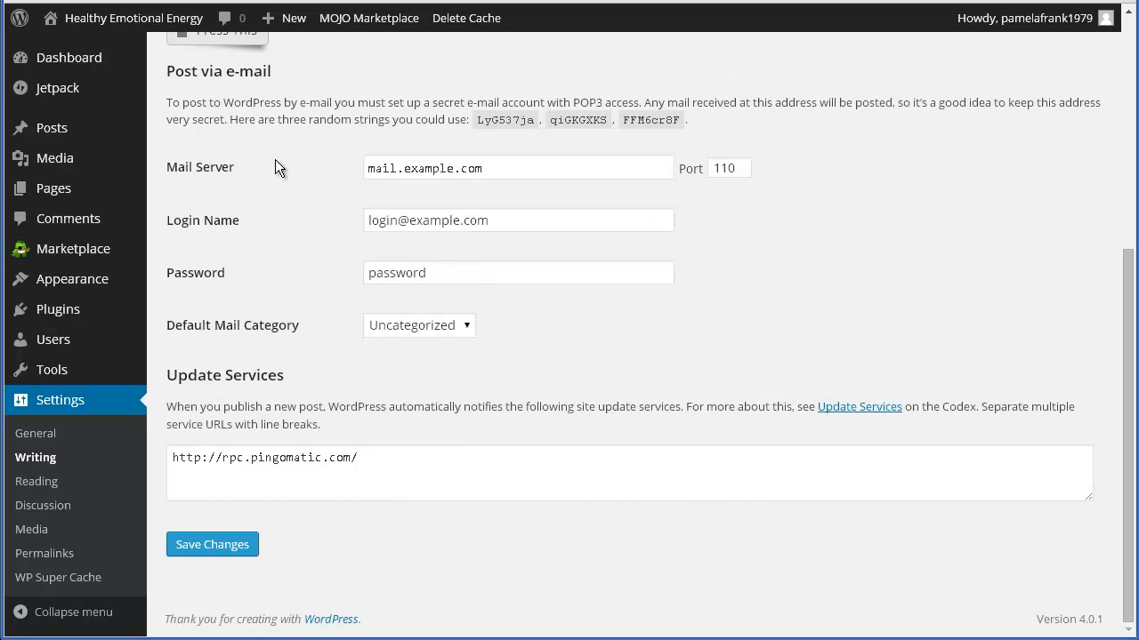
pyautogui.scroll(5, 273, 222)
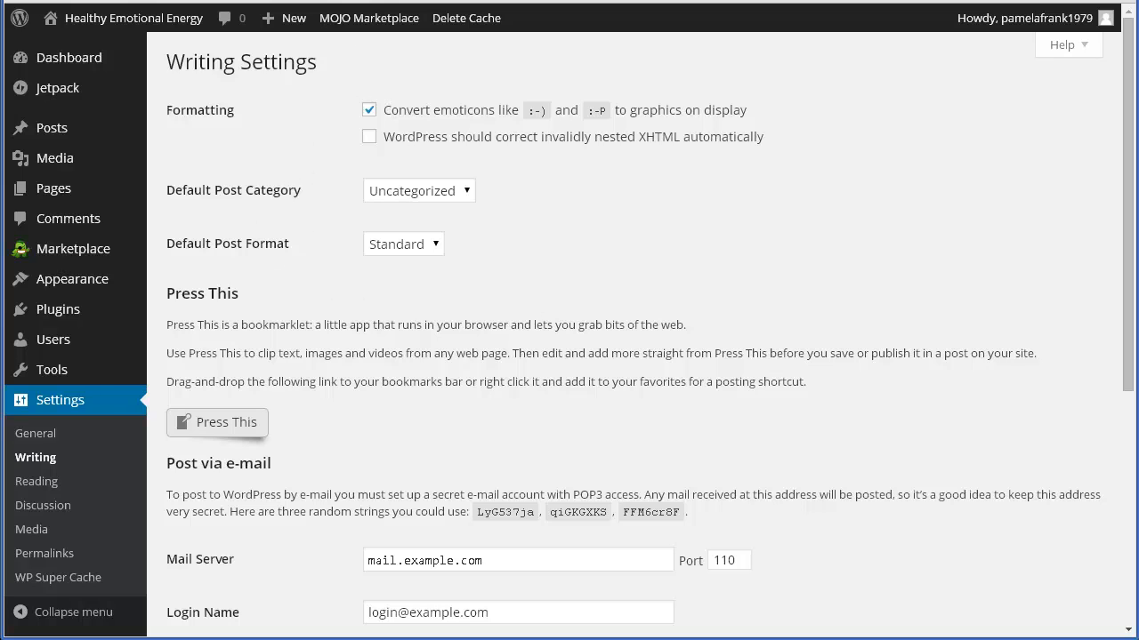
# Try a static front page in the Reading settings, check its page choices, and return the front page display to the latest posts
pyautogui.hotkey('ctrl', 'Tab')
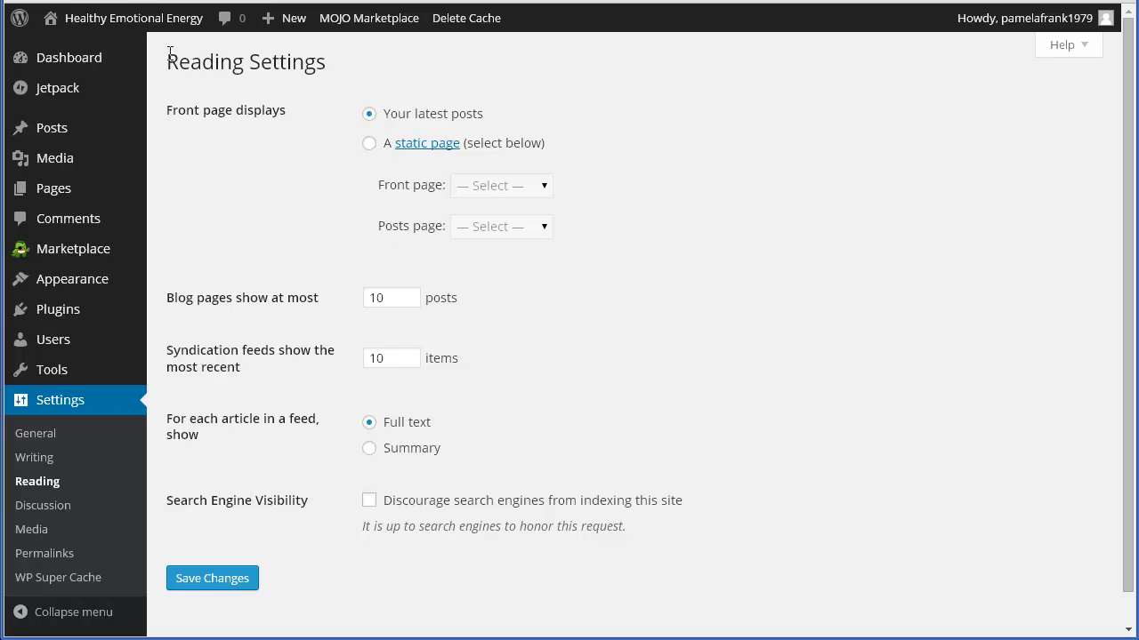
pyautogui.click(370, 150)
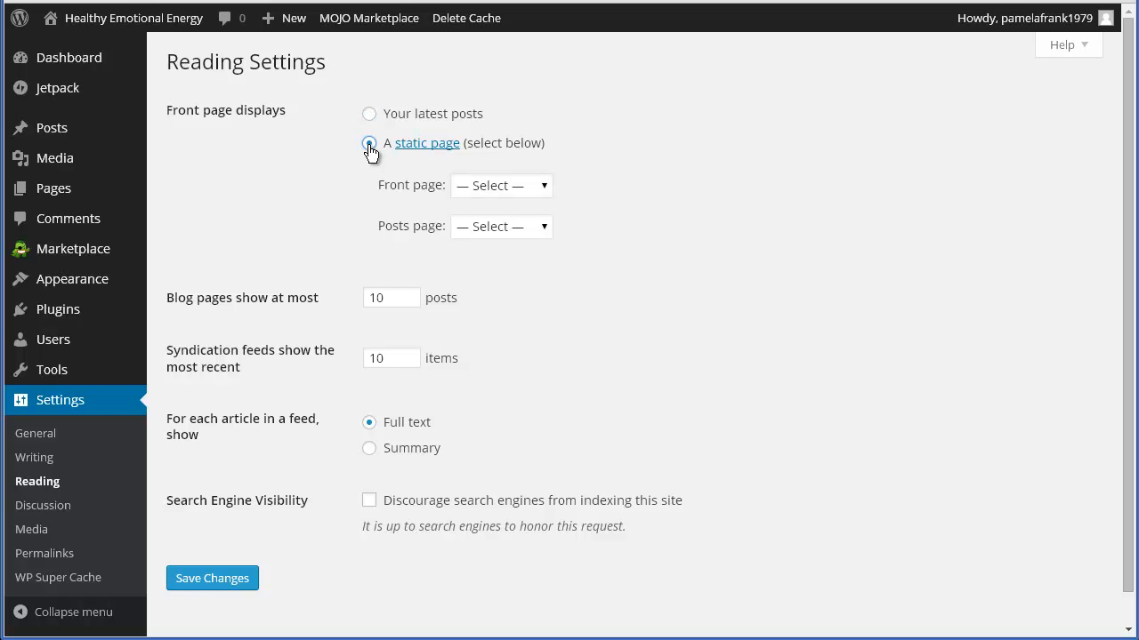
pyautogui.click(481, 193)
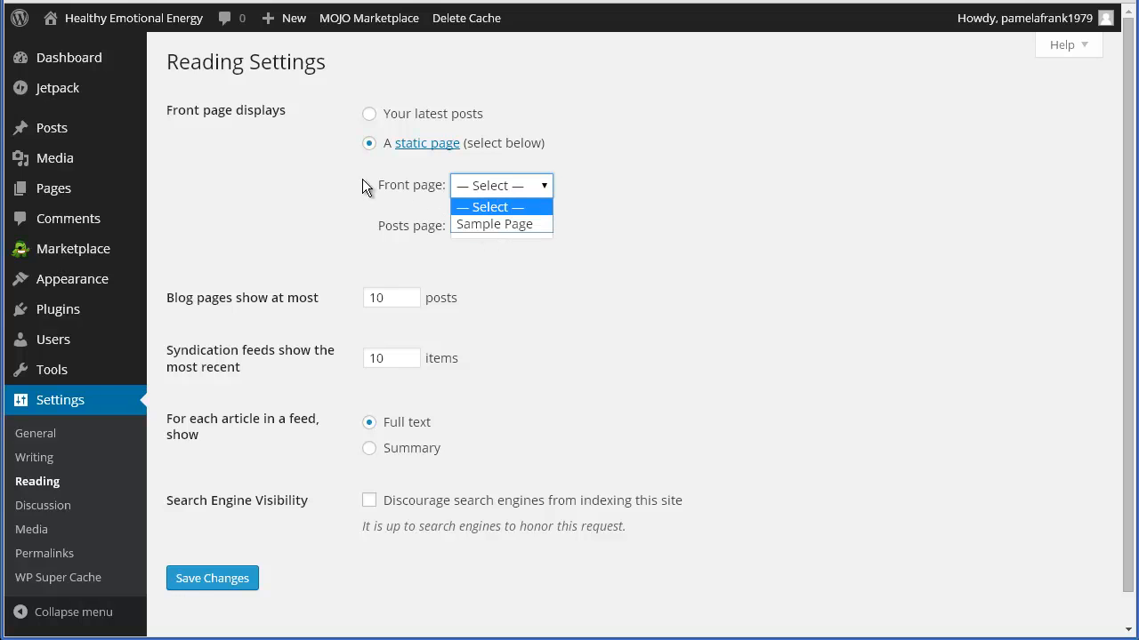
pyautogui.click(368, 116)
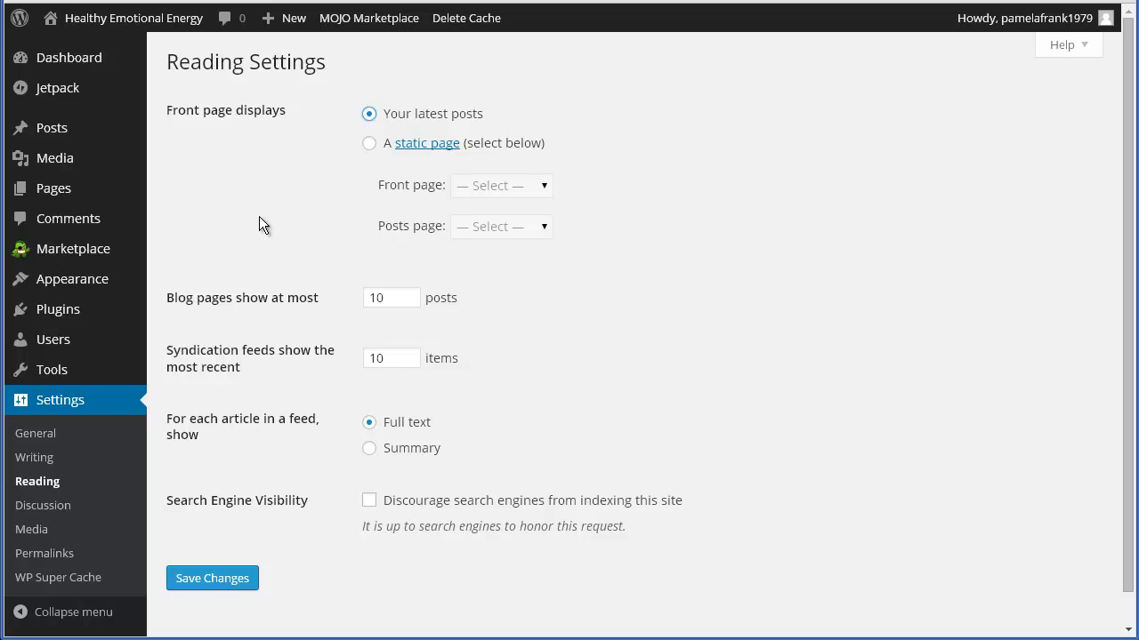
pyautogui.moveTo(354, 74); pyautogui.dragTo(163, 77)
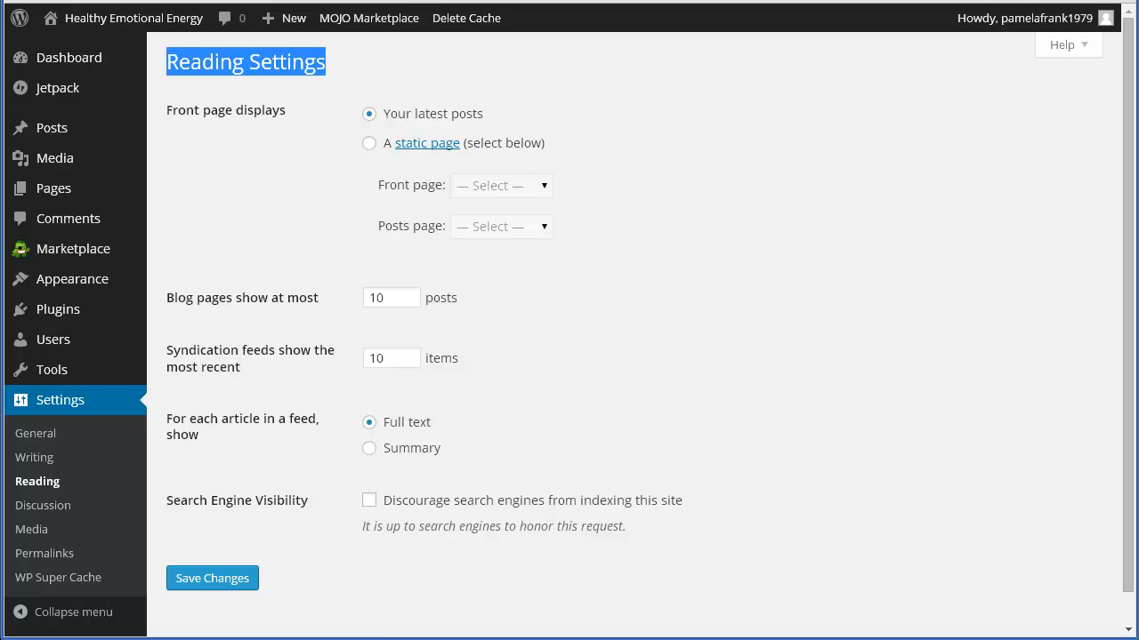
# In the Discussion settings, enable e-mail notification whenever a comment is held for moderation
pyautogui.hotkey('ctrl', 'Tab')
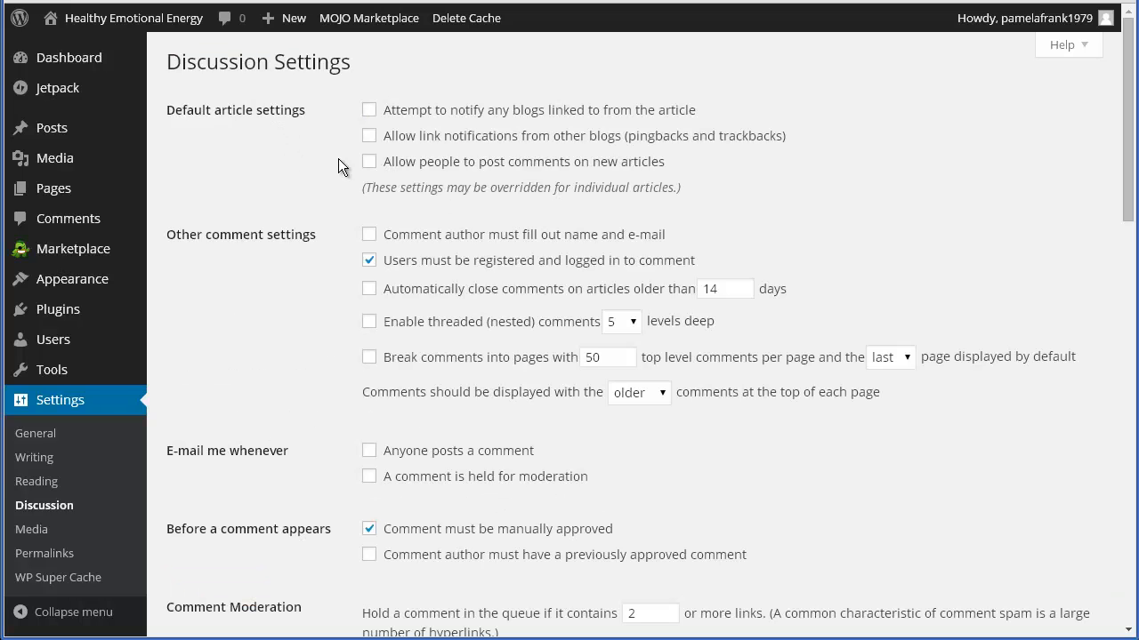
pyautogui.scroll(-2, 311, 382)
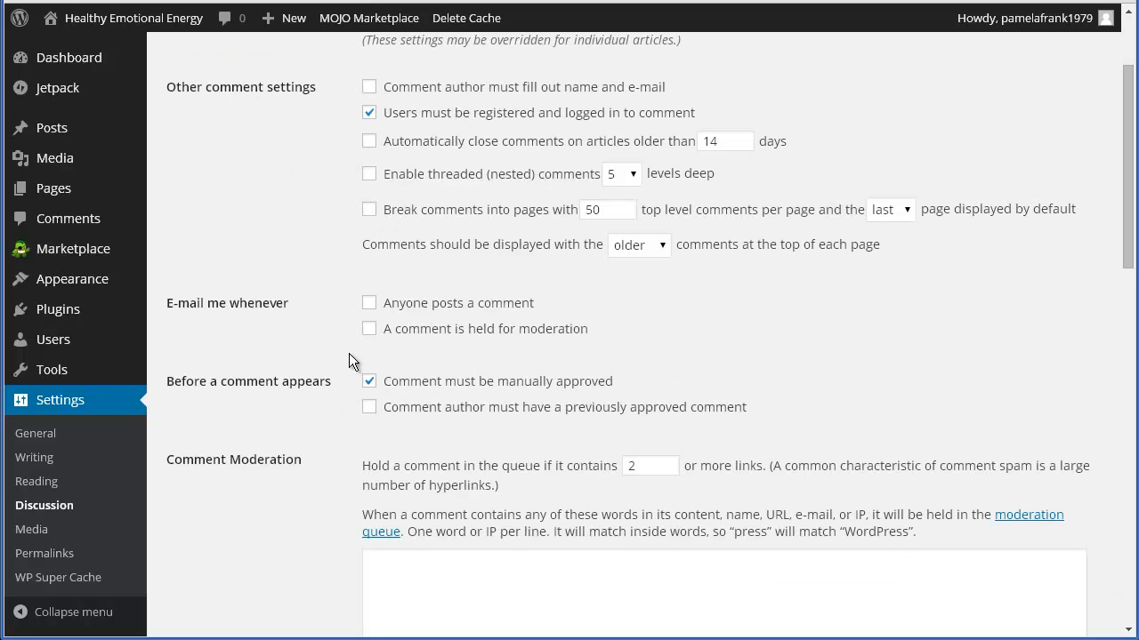
pyautogui.scroll(2, 370, 408)
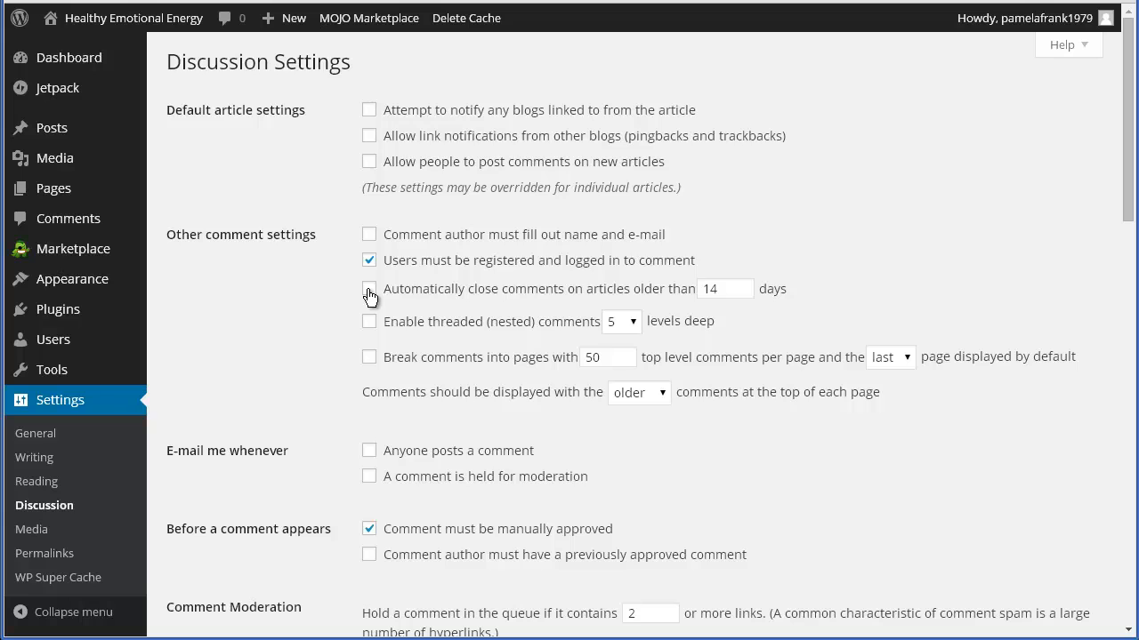
pyautogui.click(370, 477)
pyautogui.scroll(-3, 382, 407)
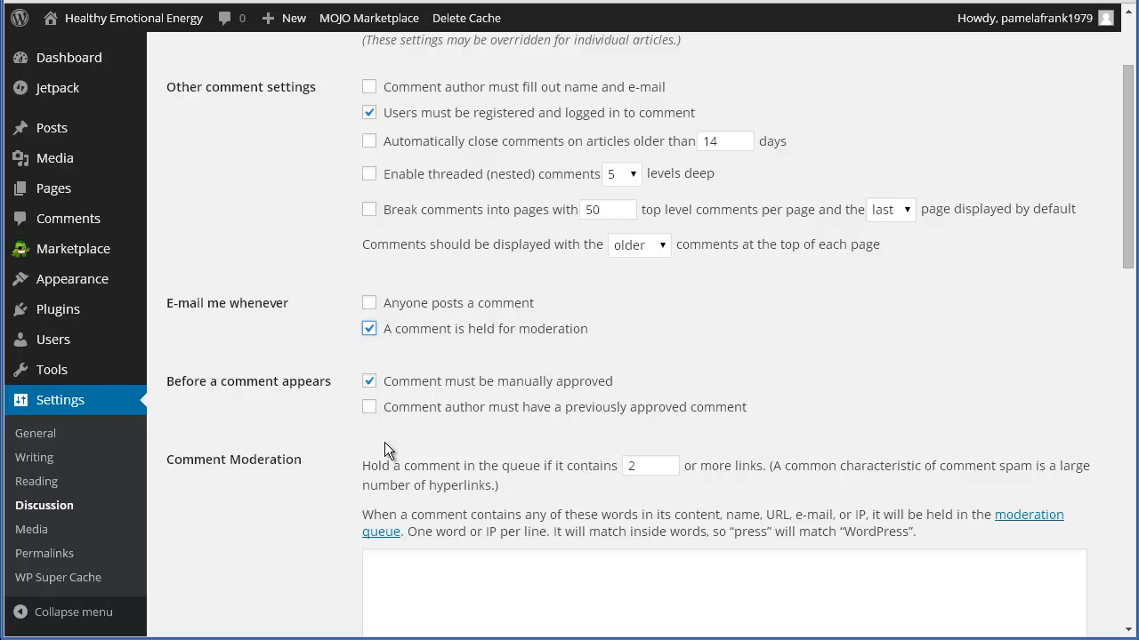
pyautogui.scroll(3, 402, 474)
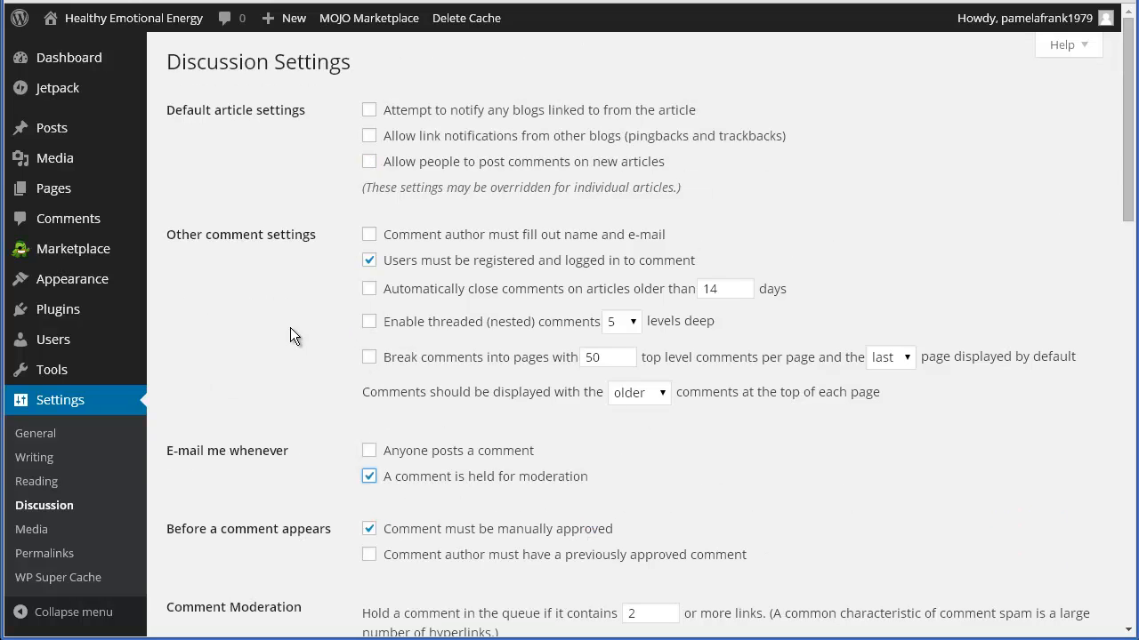
# Set the default avatar to Wavatar (Generated) and save the Discussion settings
pyautogui.scroll(-15, 303, 367)
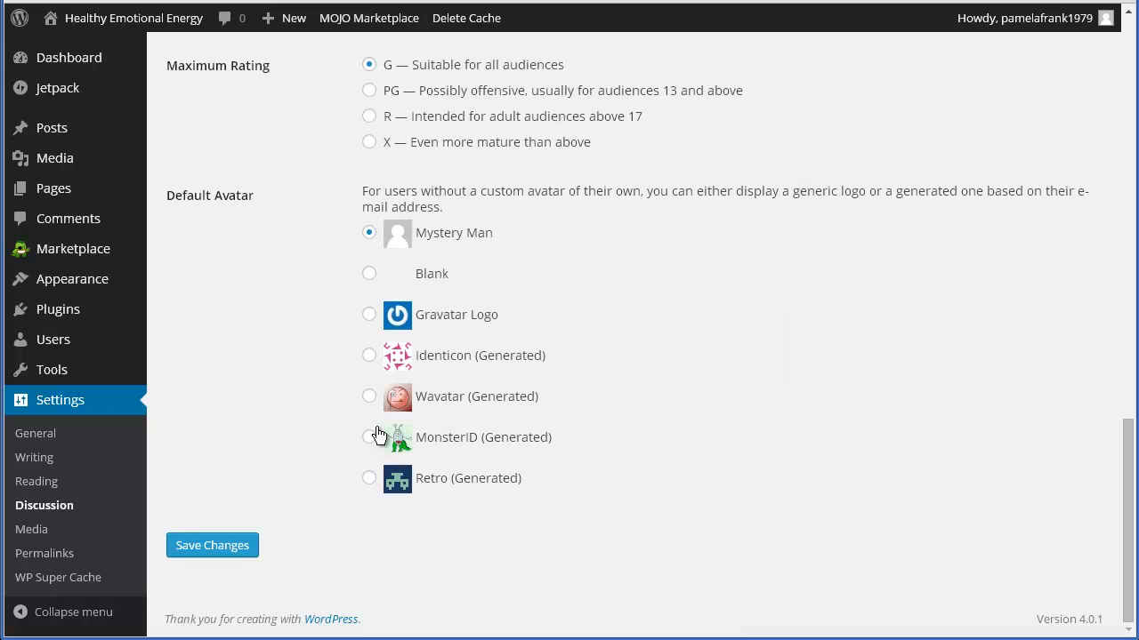
pyautogui.click(369, 397)
pyautogui.click(203, 546)
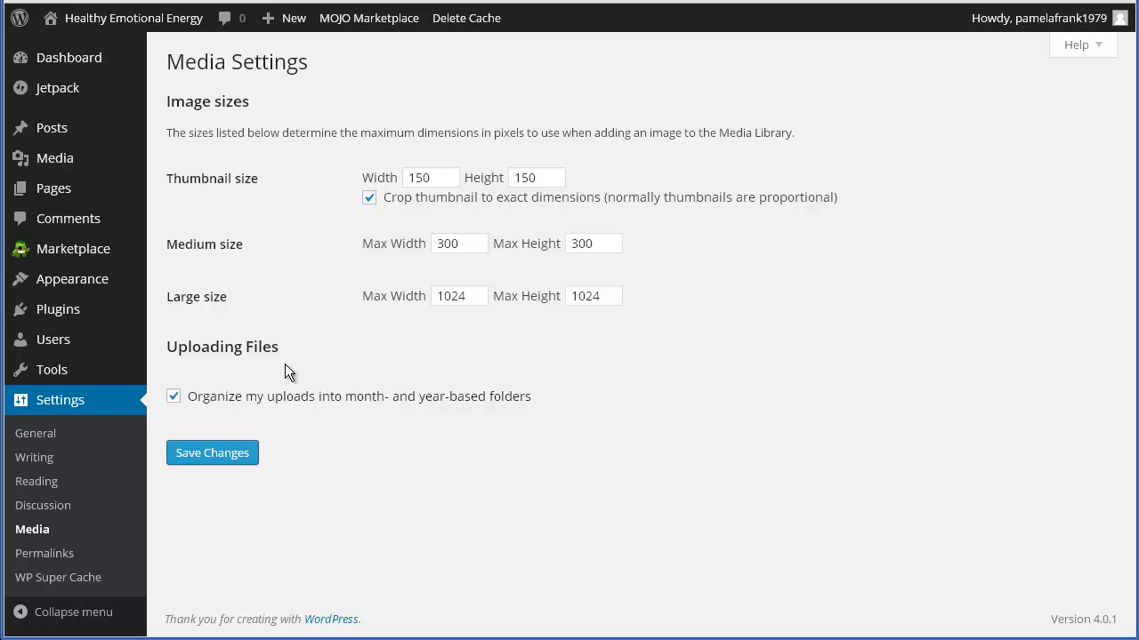
# Turn off organizing uploads into month- and year-based folders in the Media settings and save the changes
pyautogui.click(183, 403)
pyautogui.click(229, 458)
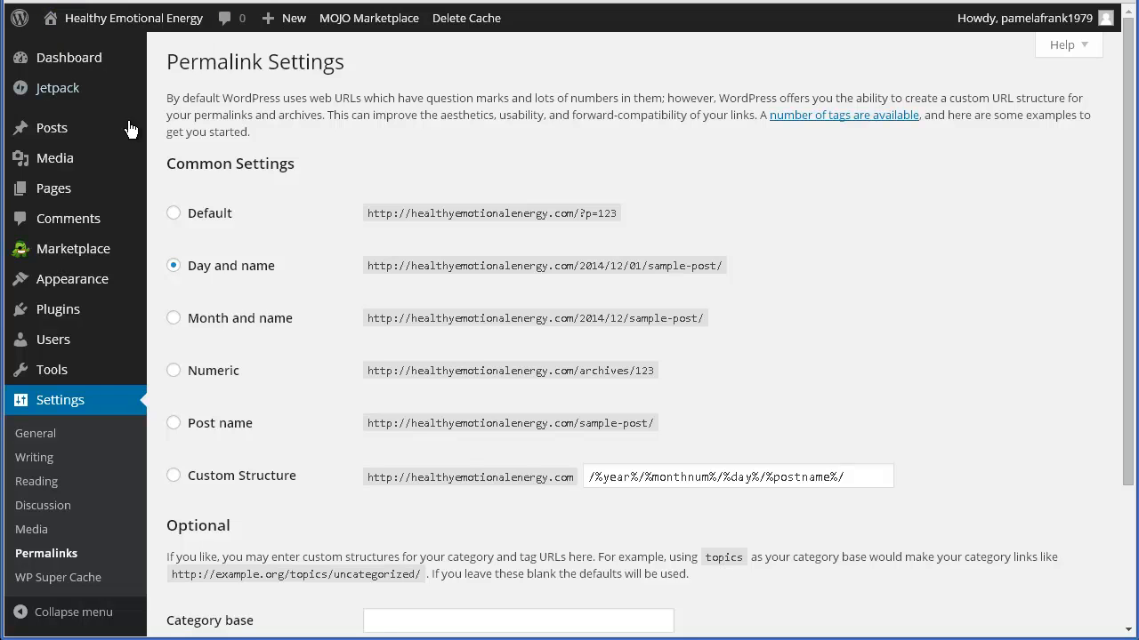
# View the Sample Page, try out a ?pid= style address for it, and return to the Permalink settings
pyautogui.moveTo(104, 186)
pyautogui.click(190, 193)
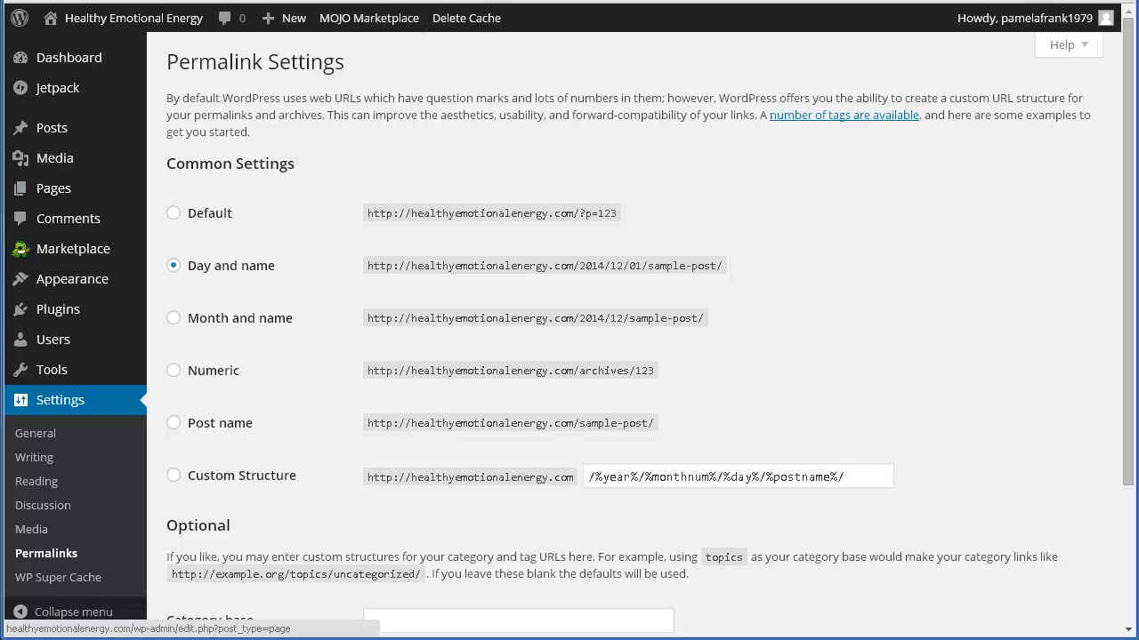
pyautogui.moveTo(208, 221)
pyautogui.click(359, 214)
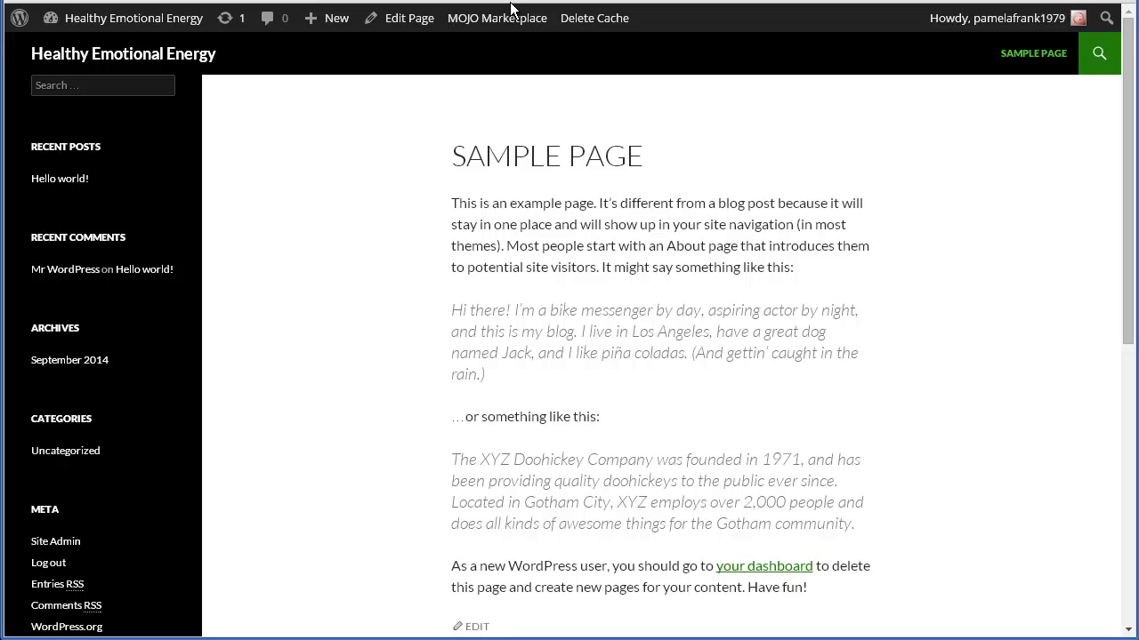
pyautogui.write('?pi')
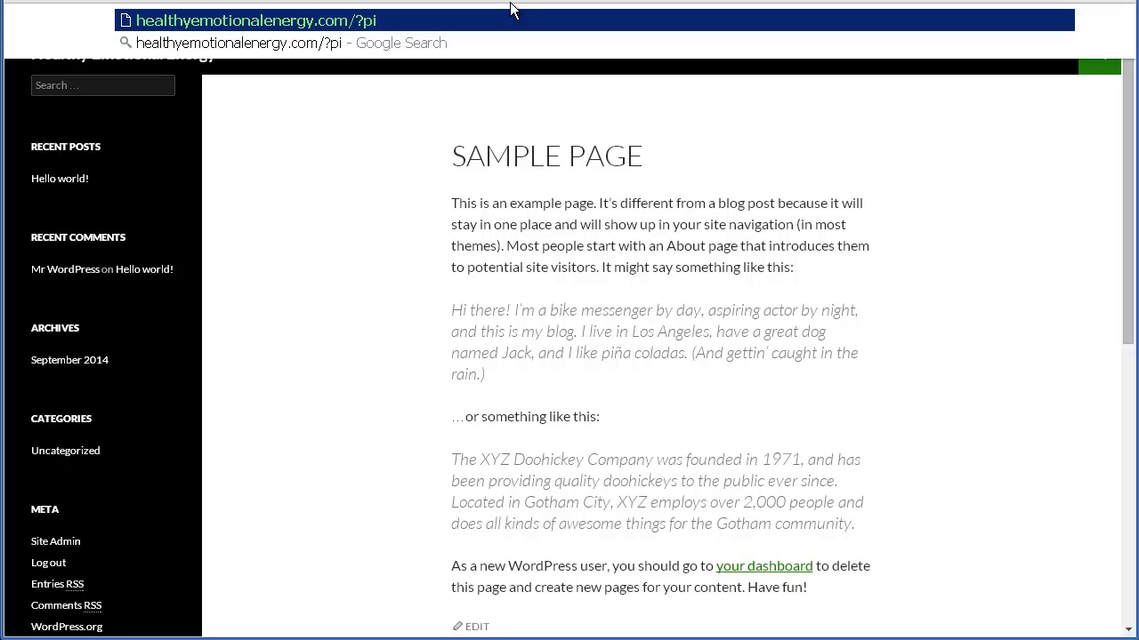
pyautogui.write('d=1025')
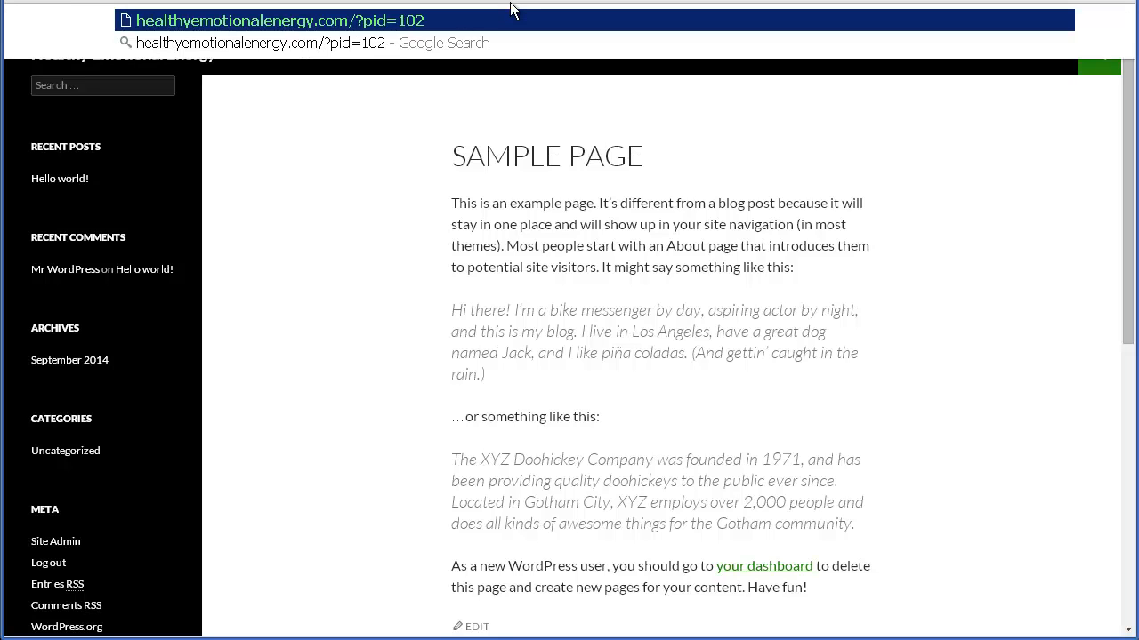
pyautogui.click(331, 248)
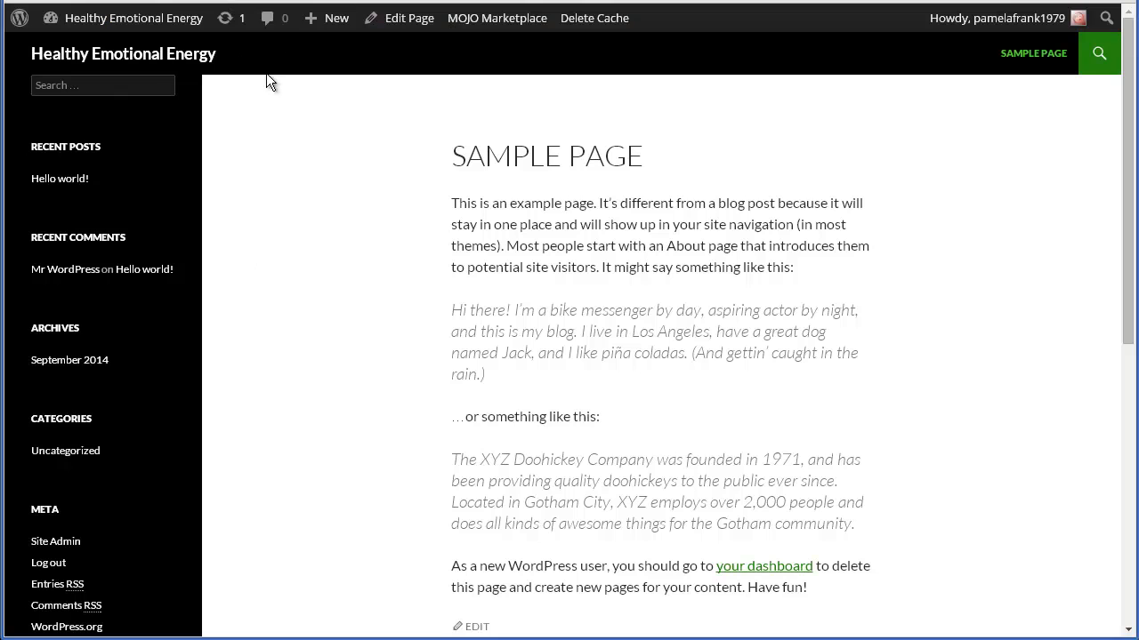
pyautogui.moveTo(326, 27)
pyautogui.hotkey('alt', 'Left')
pyautogui.hotkey('alt', 'Left')
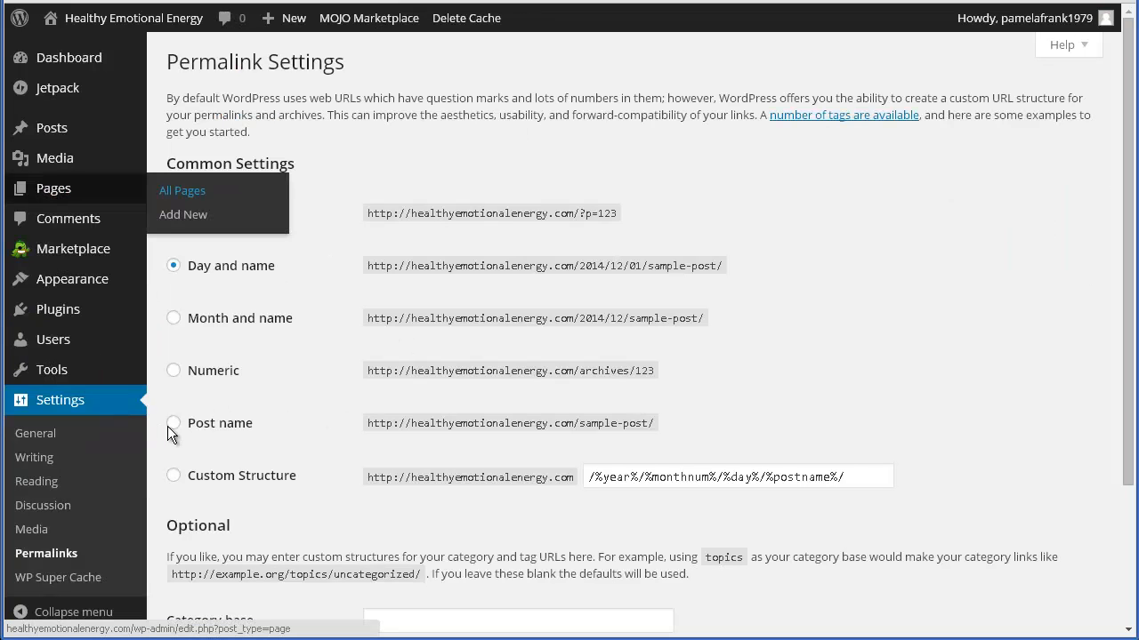
# Set the permalink structure to Post name and save the changes
pyautogui.moveTo(628, 214); pyautogui.dragTo(579, 217)
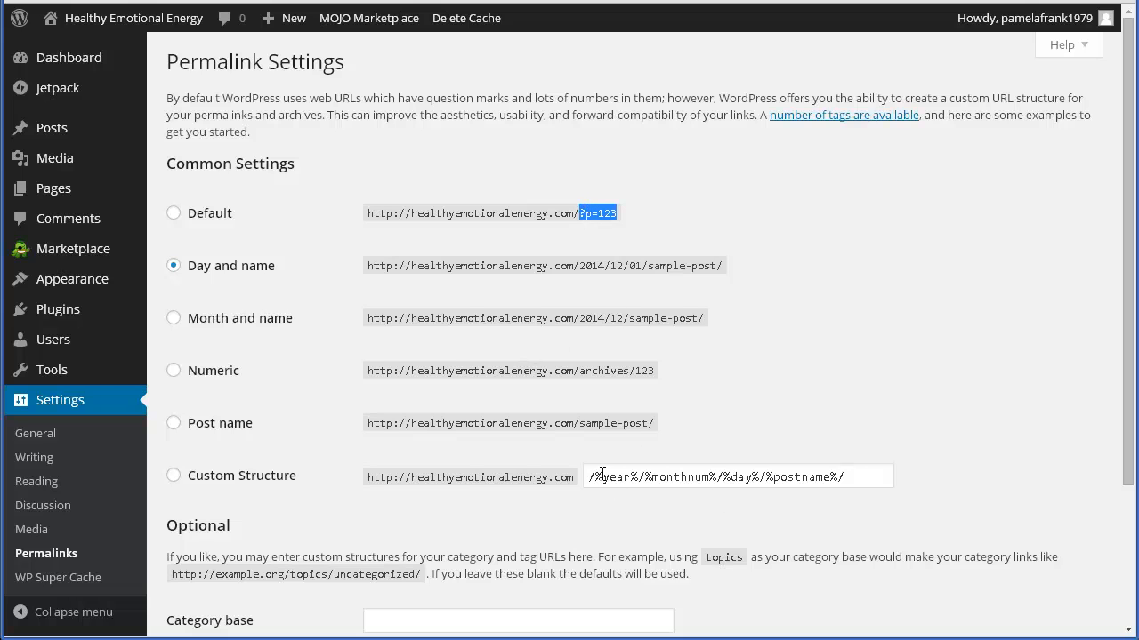
pyautogui.click(807, 478)
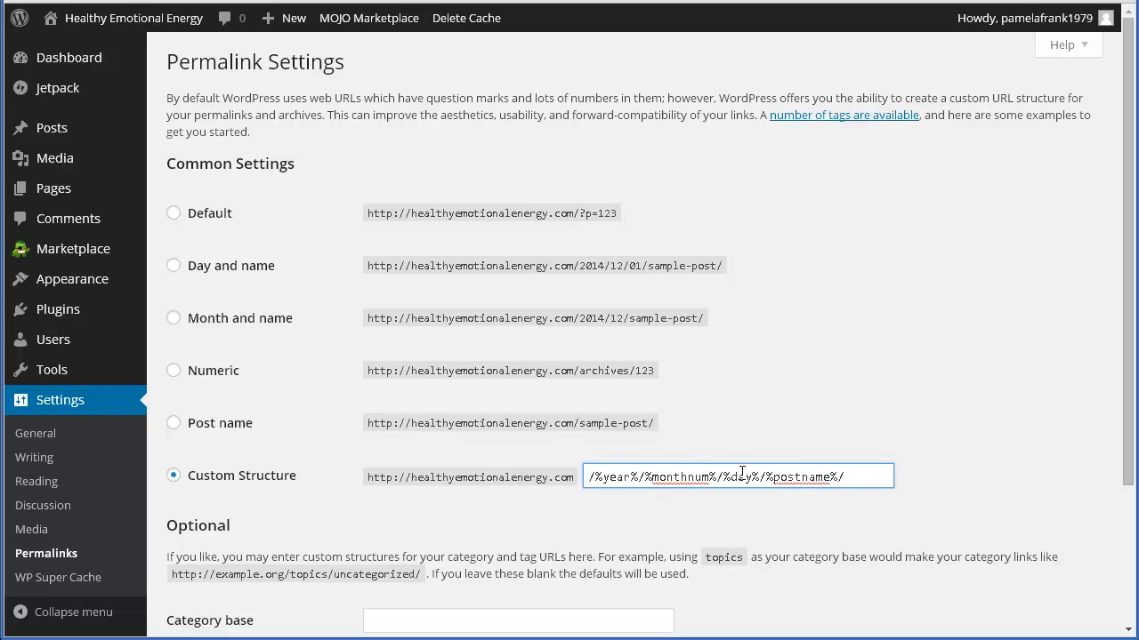
pyautogui.moveTo(758, 478); pyautogui.dragTo(580, 478)
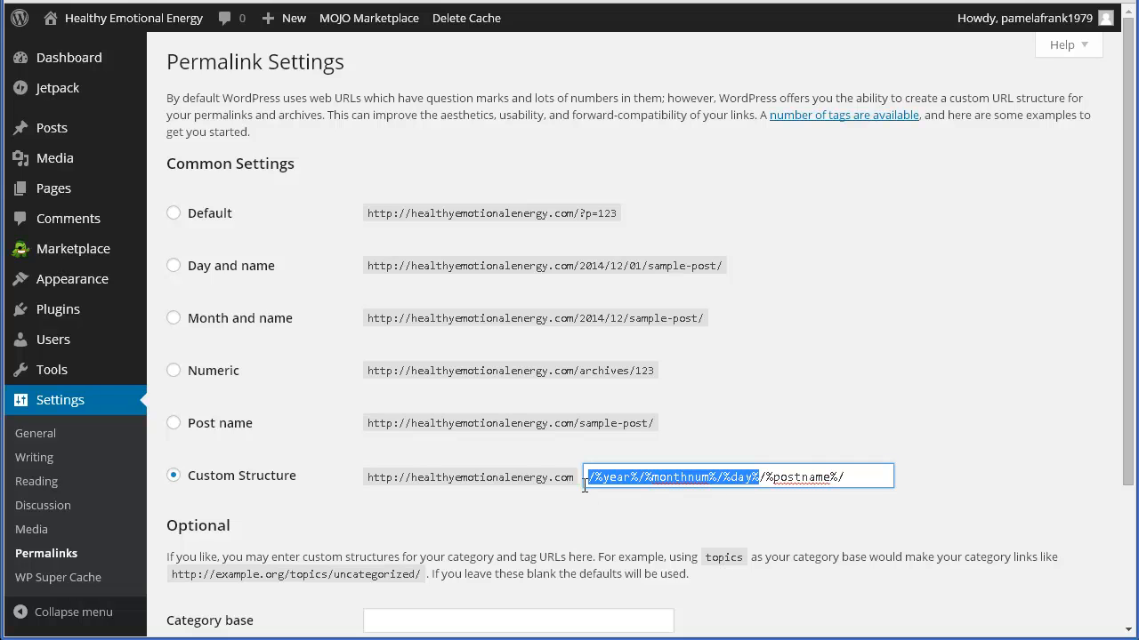
pyautogui.click(172, 425)
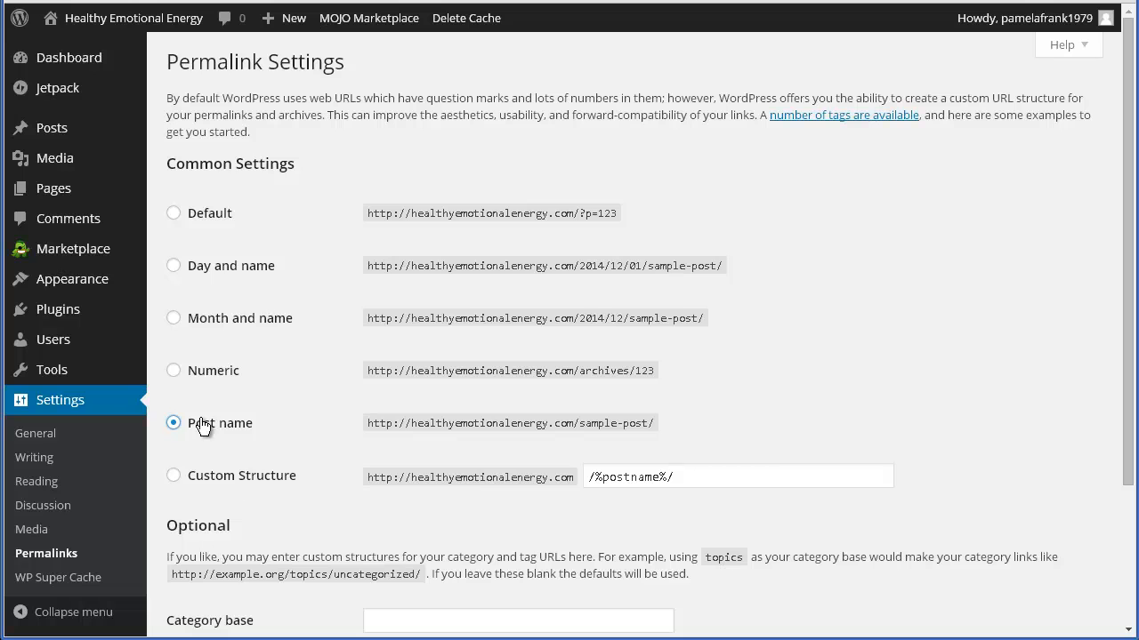
pyautogui.scroll(-2, 252, 446)
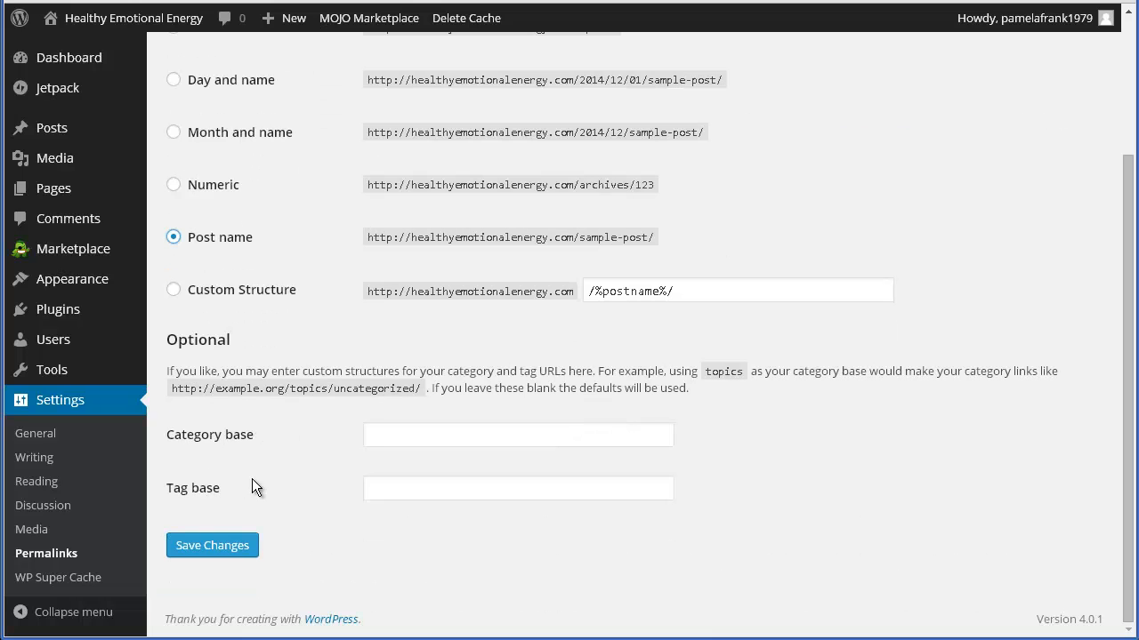
pyautogui.click(207, 546)
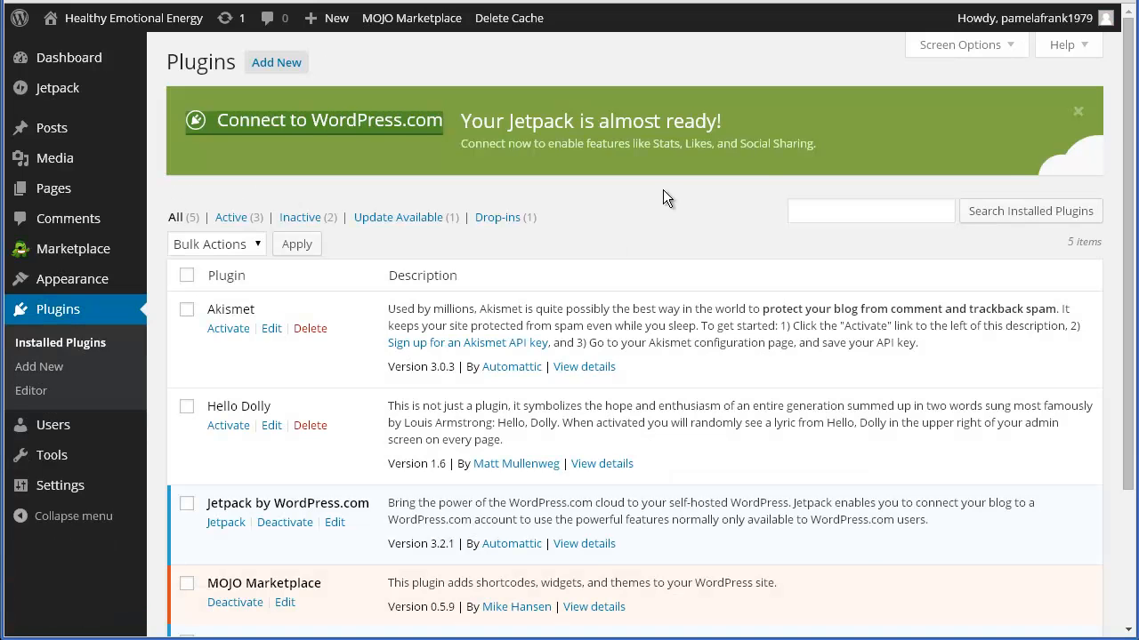
# Try to delete the Hello Dolly plugin with a bulk action
pyautogui.scroll(-2, 745, 223)
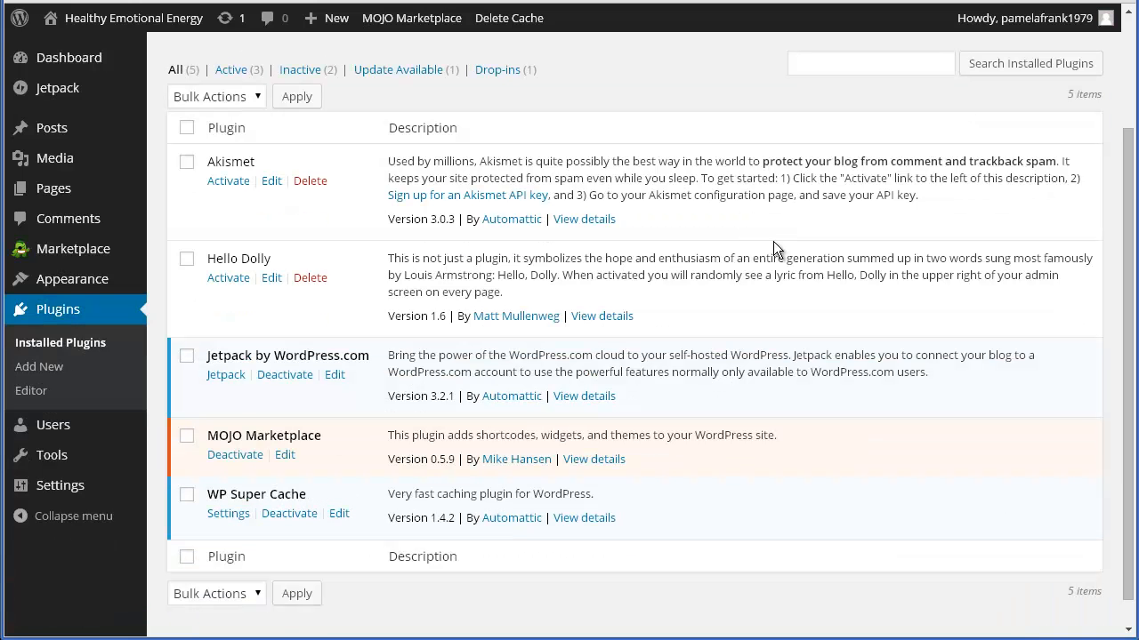
pyautogui.click(187, 263)
pyautogui.click(248, 593)
pyautogui.click(204, 638)
pyautogui.click(296, 593)
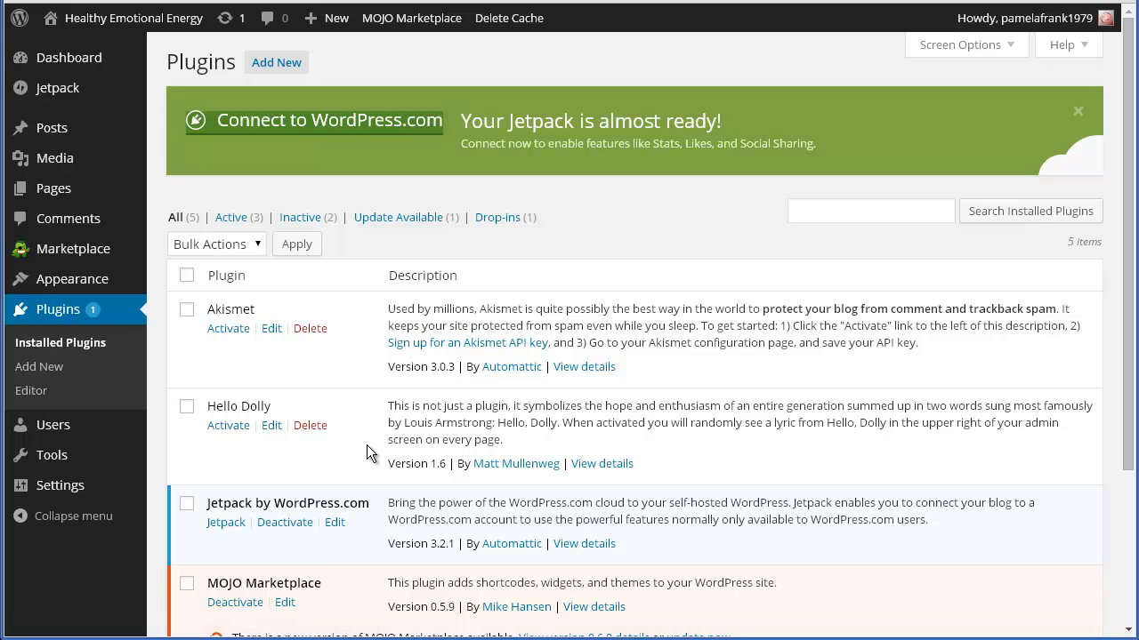
# Delete the Hello Dolly plugin from the installed plugins with a bulk action and confirm the removal of its files
pyautogui.scroll(-3, 366, 445)
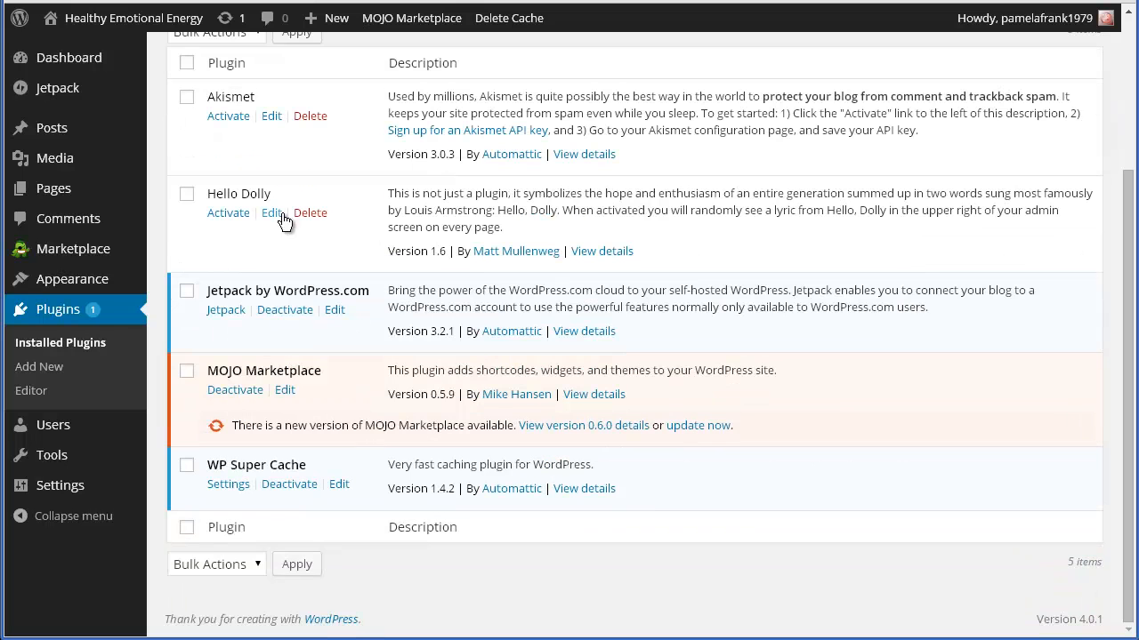
pyautogui.click(186, 196)
pyautogui.click(253, 566)
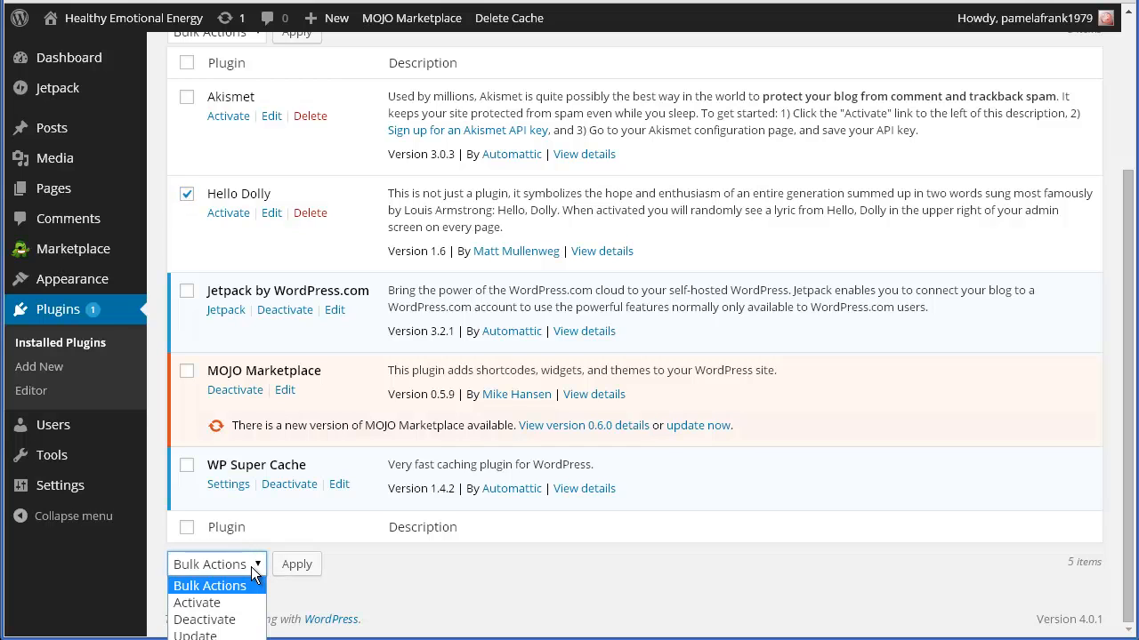
pyautogui.click(204, 635)
pyautogui.click(299, 570)
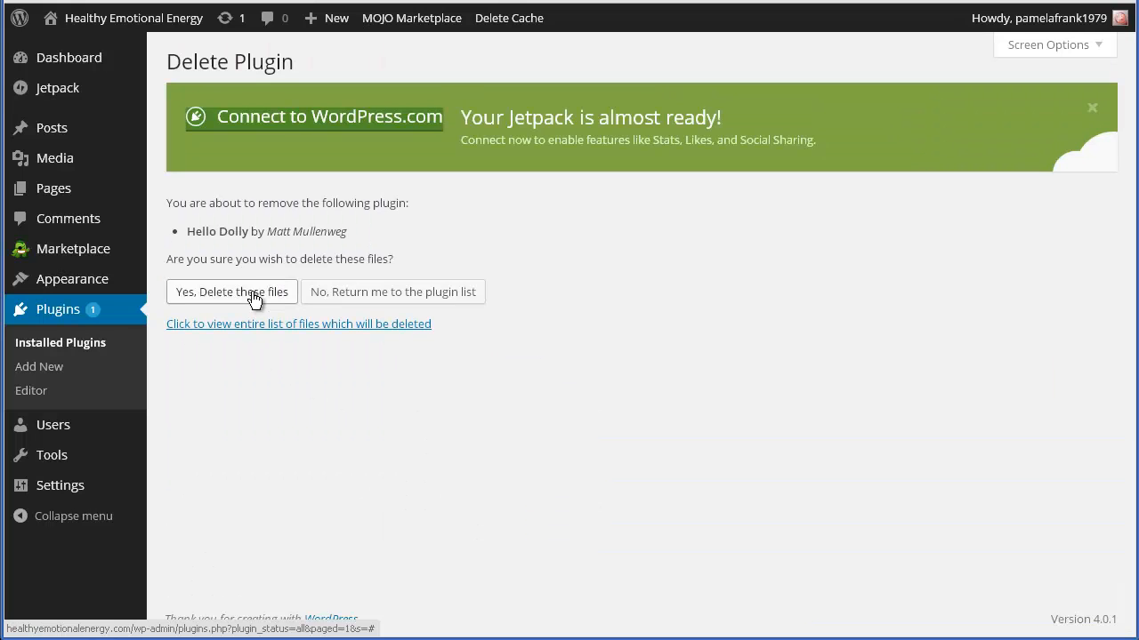
pyautogui.click(255, 299)
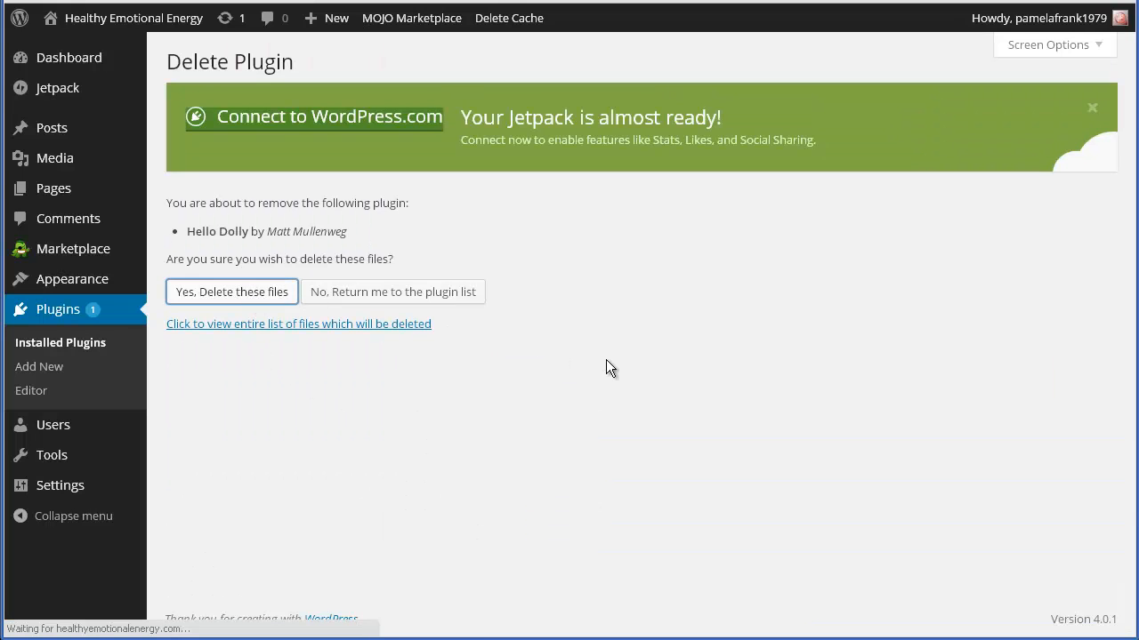
# Update the MOJO Marketplace plugin to version 0.6.0 and return to the list of installed plugins
pyautogui.scroll(-3, 614, 410)
pyautogui.scroll(-1, 620, 458)
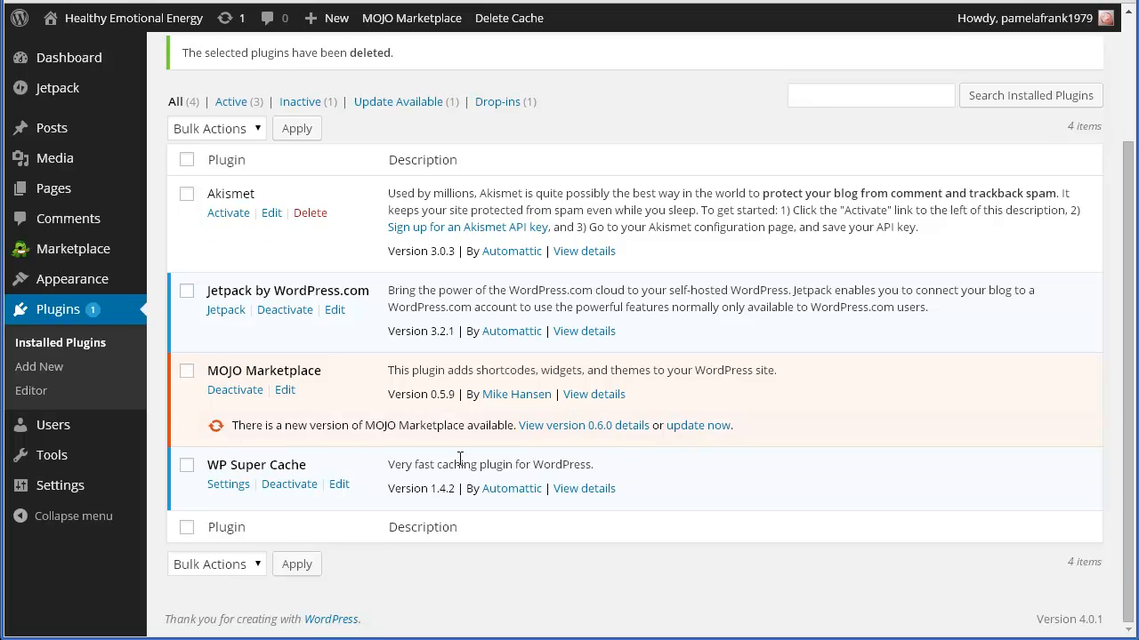
pyautogui.click(695, 429)
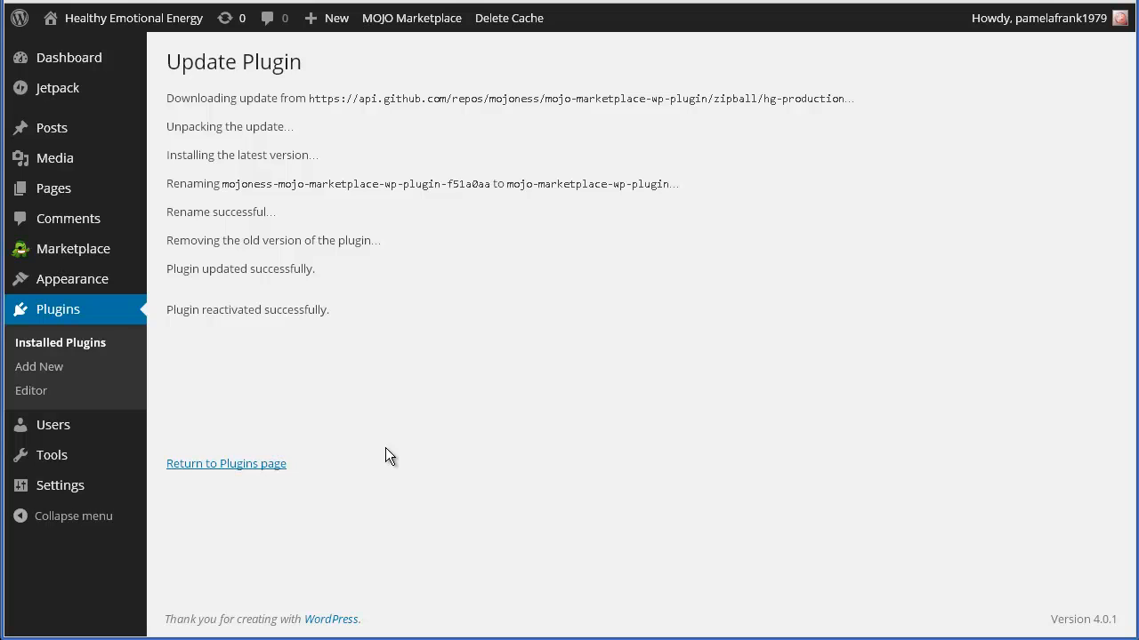
pyautogui.click(280, 464)
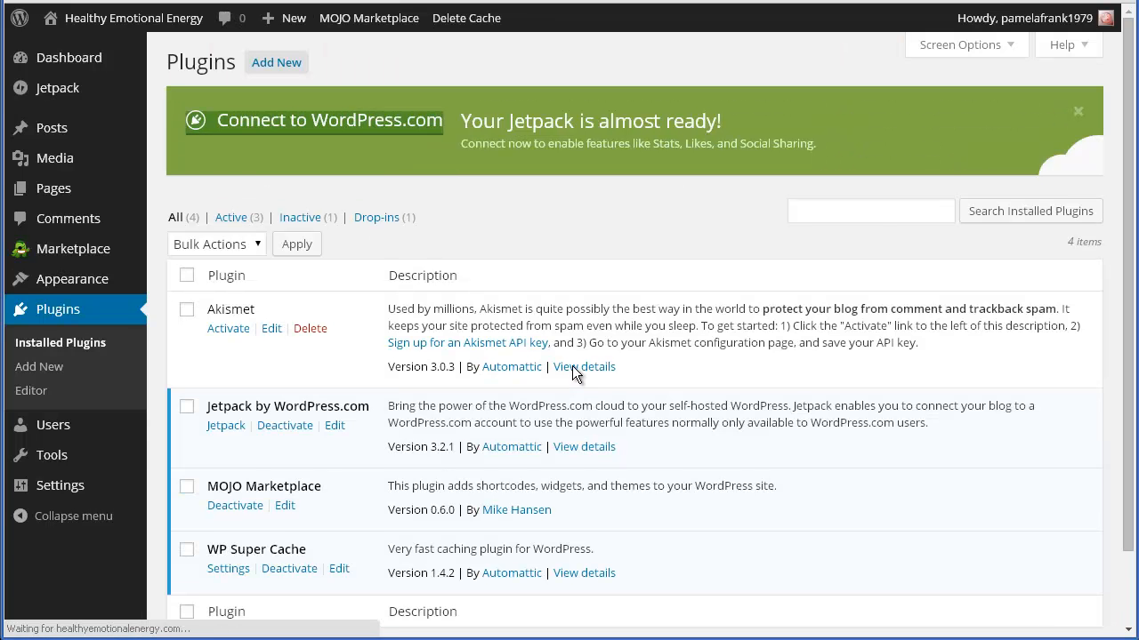
pyautogui.scroll(-2, 567, 398)
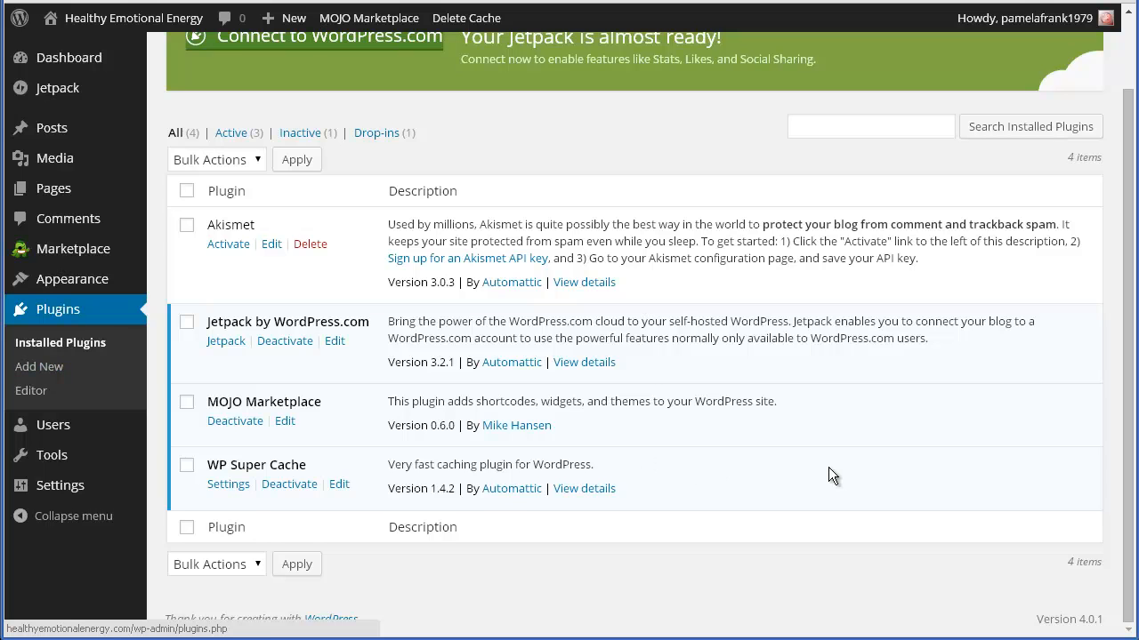
pyautogui.scroll(2, 828, 463)
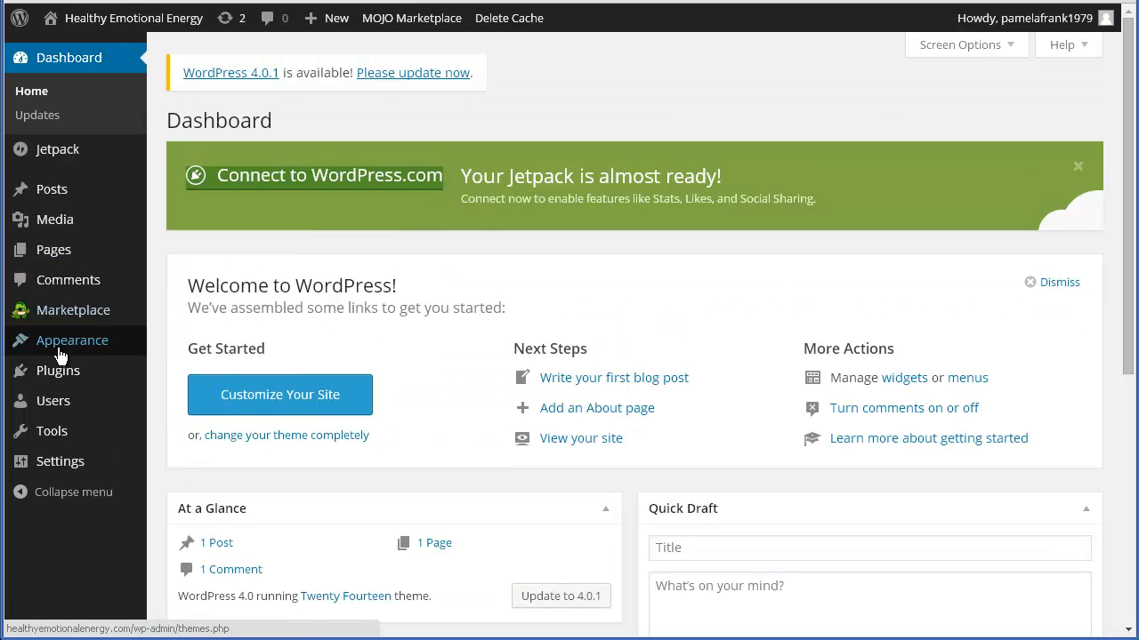
# Activate the Twenty Twelve theme, view the site with it, and return to the Themes page
pyautogui.moveTo(60, 338)
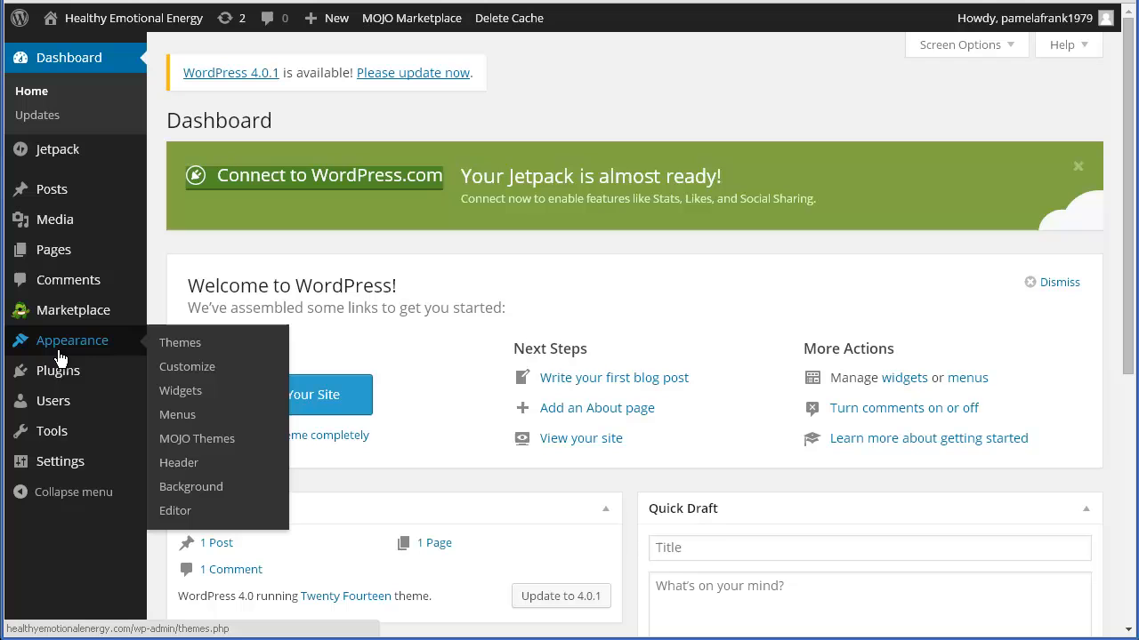
pyautogui.click(190, 349)
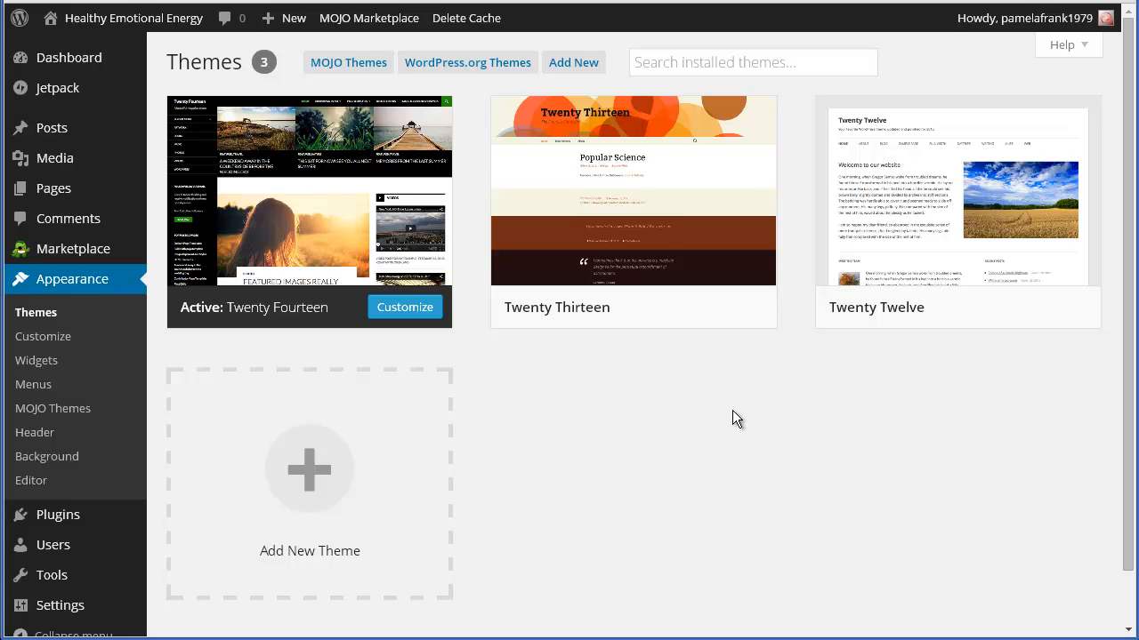
pyautogui.moveTo(1041, 326)
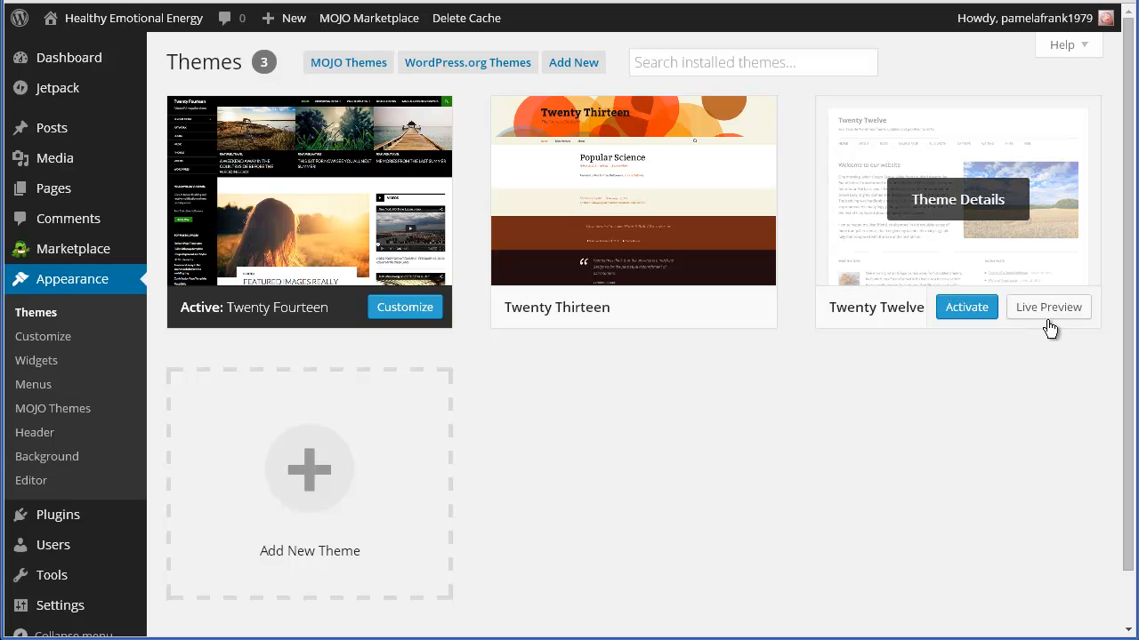
pyautogui.click(970, 312)
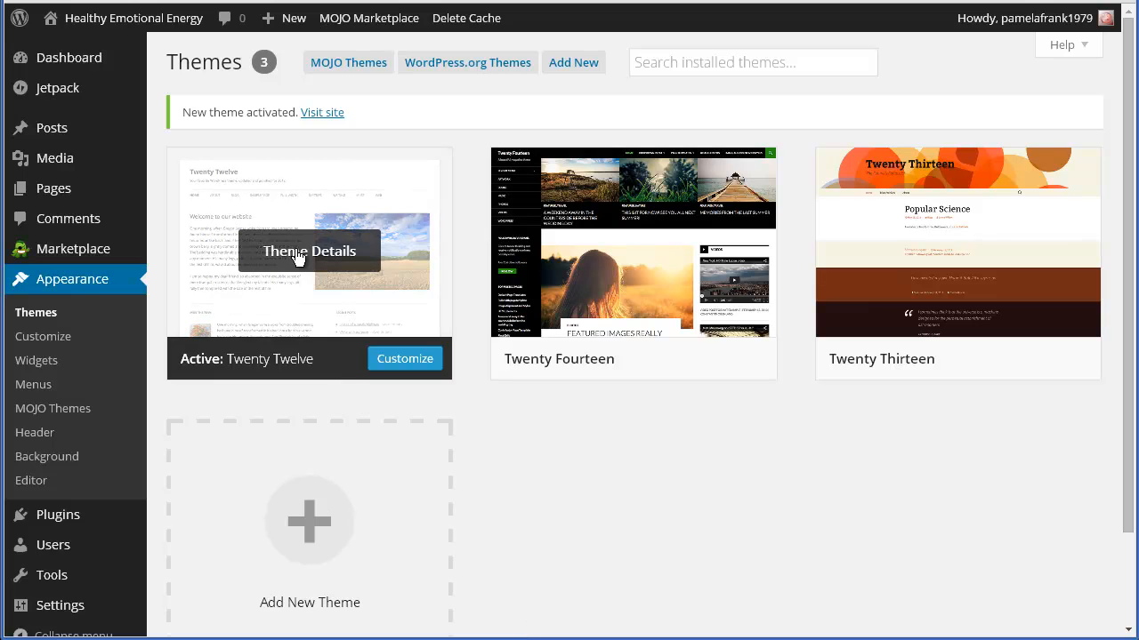
pyautogui.click(316, 114)
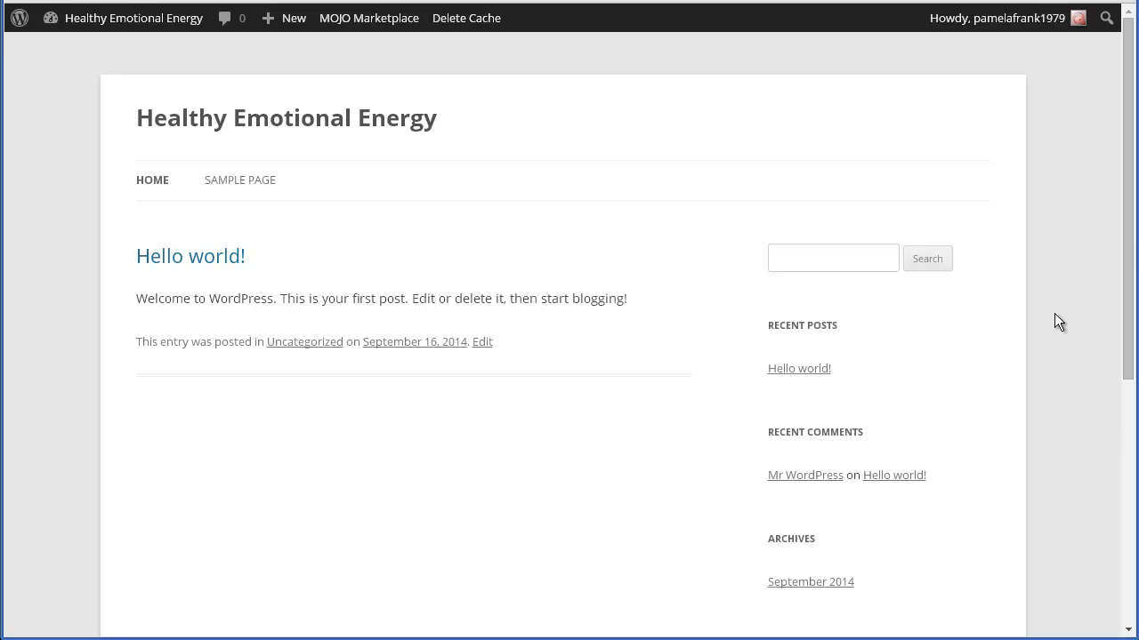
pyautogui.scroll(5, 1066, 340)
pyautogui.hotkey('alt', 'Left')
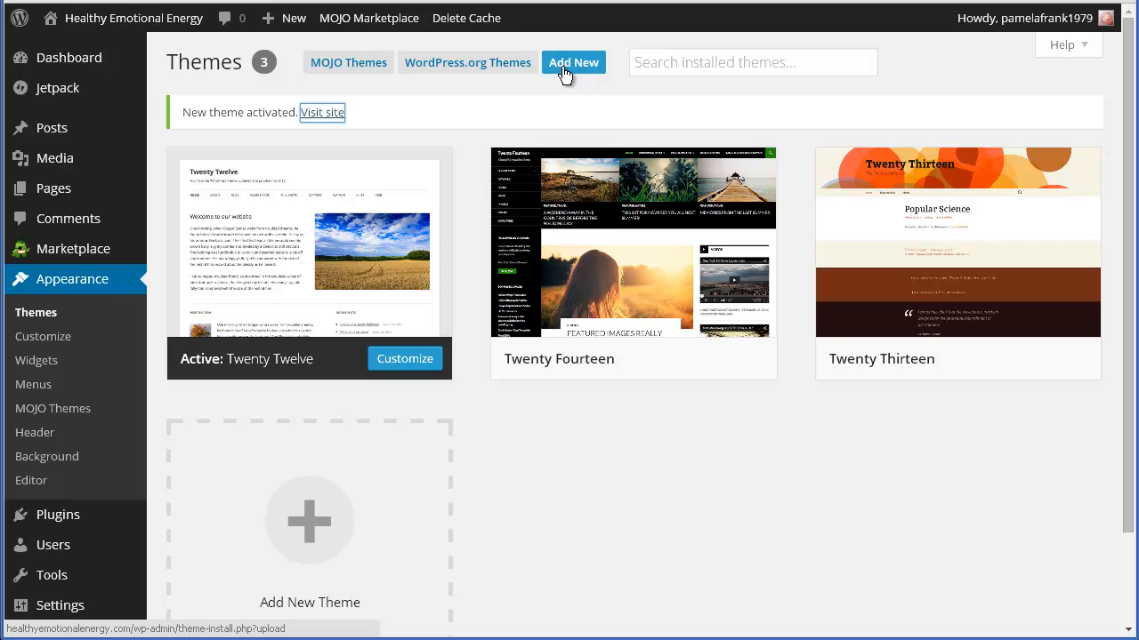
# Browse the popular MOJO Marketplace themes and the featured WordPress.org themes available for the site
pyautogui.click(681, 64)
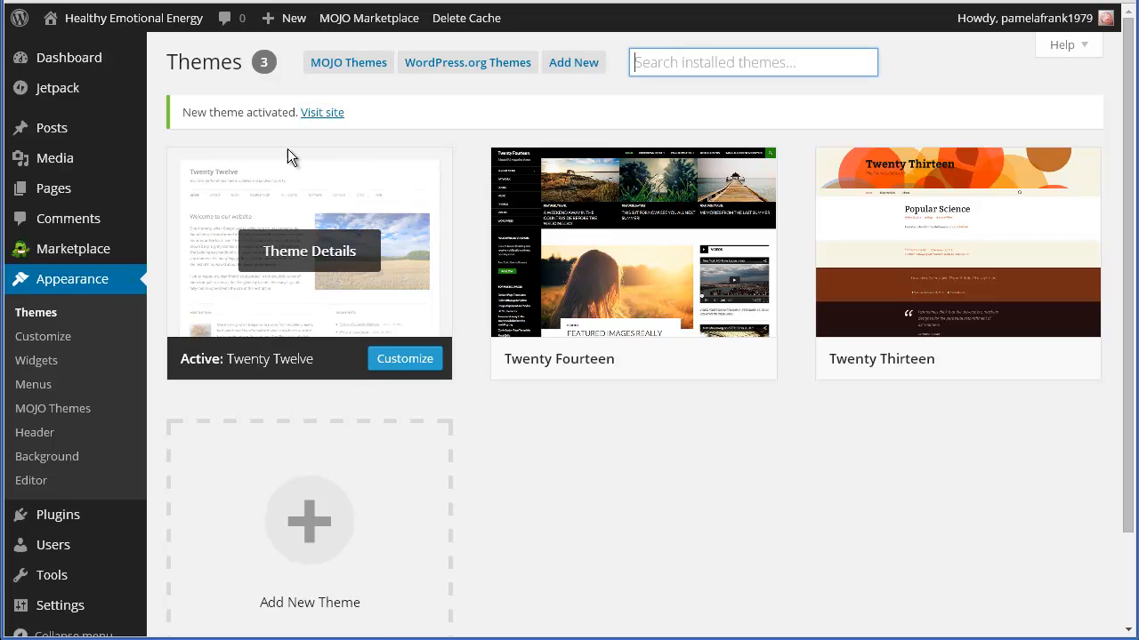
pyautogui.click(354, 69)
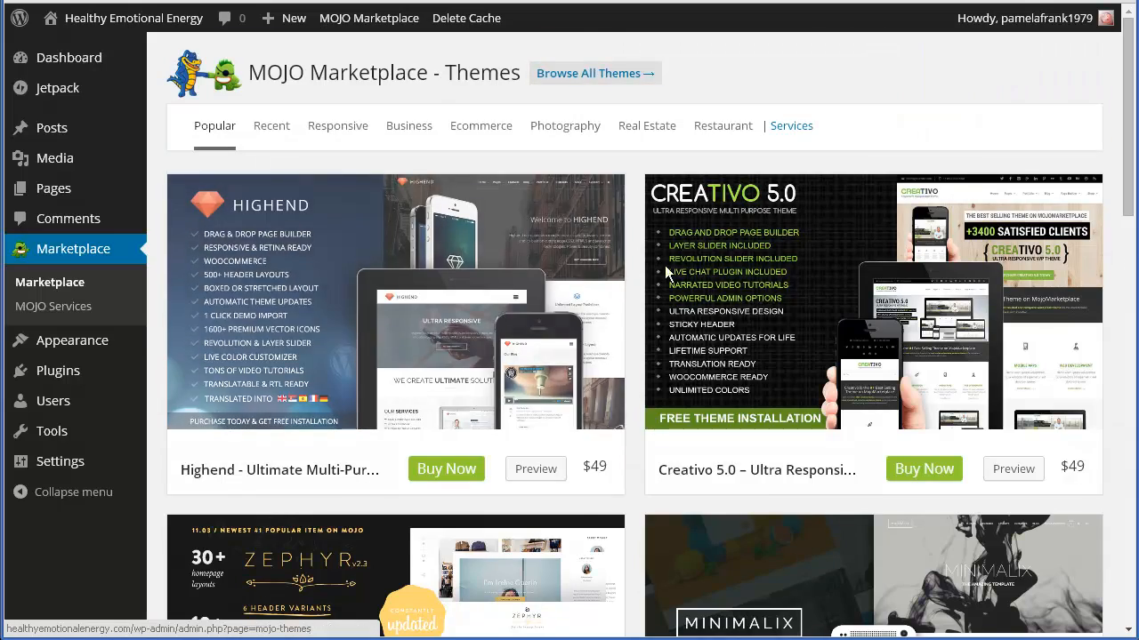
pyautogui.scroll(-10, 711, 368)
pyautogui.scroll(10, 711, 368)
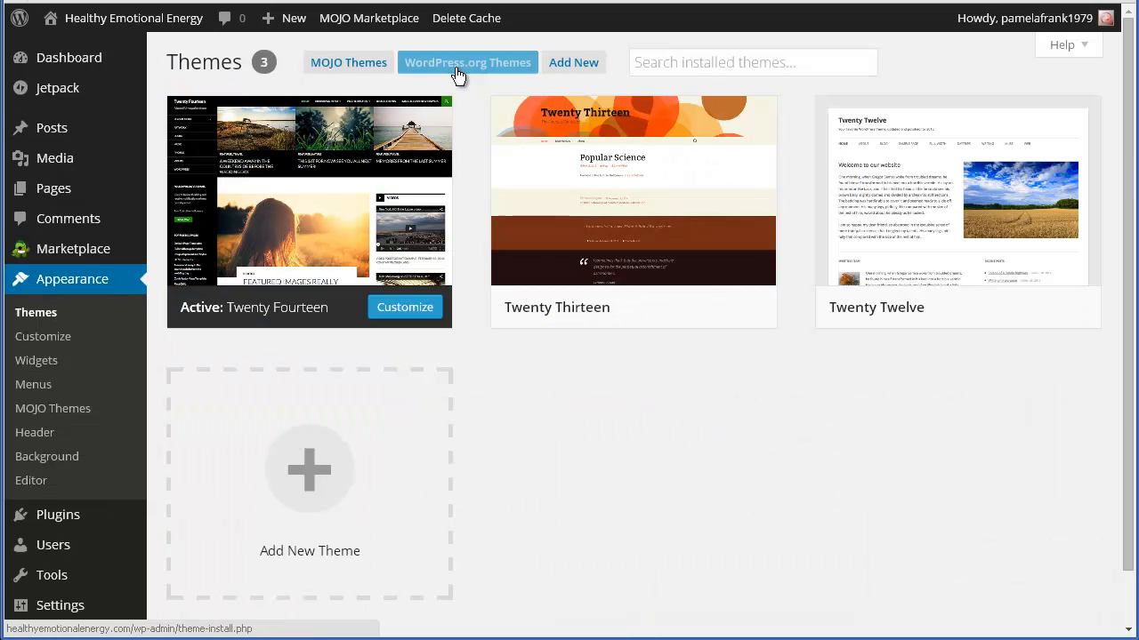
pyautogui.click(458, 67)
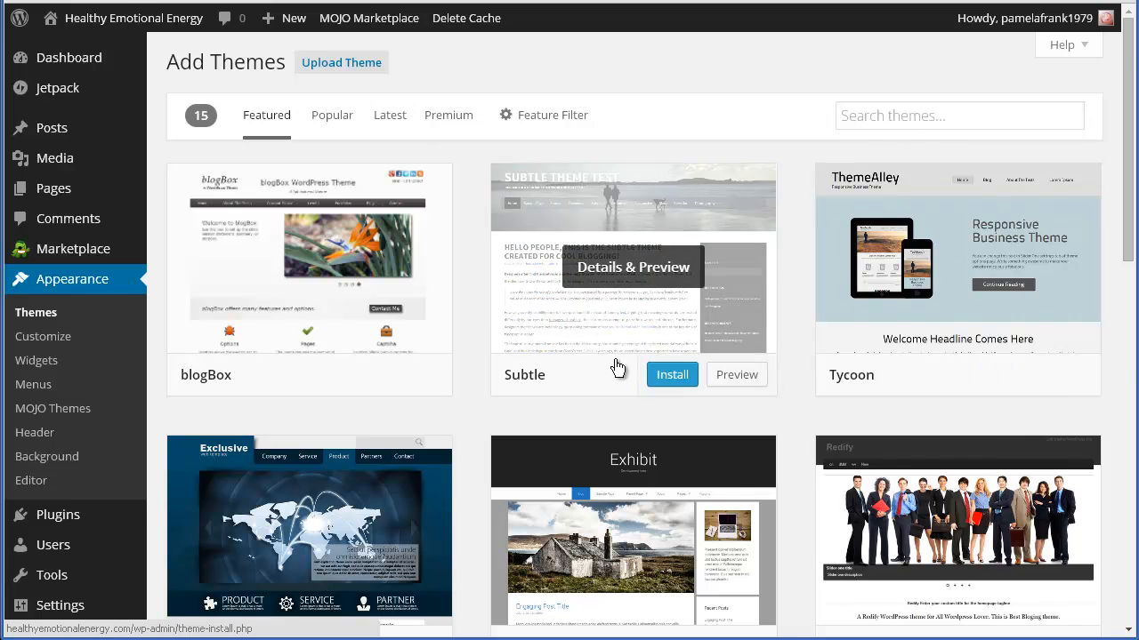
pyautogui.scroll(-3, 610, 368)
pyautogui.scroll(3, 617, 368)
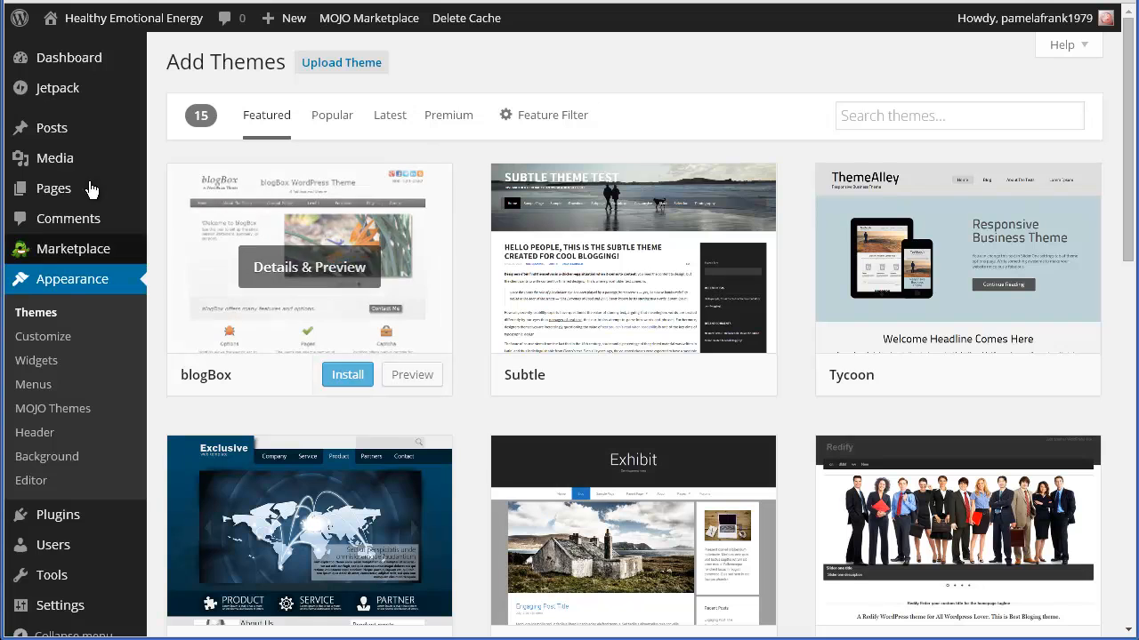
pyautogui.moveTo(138, 27)
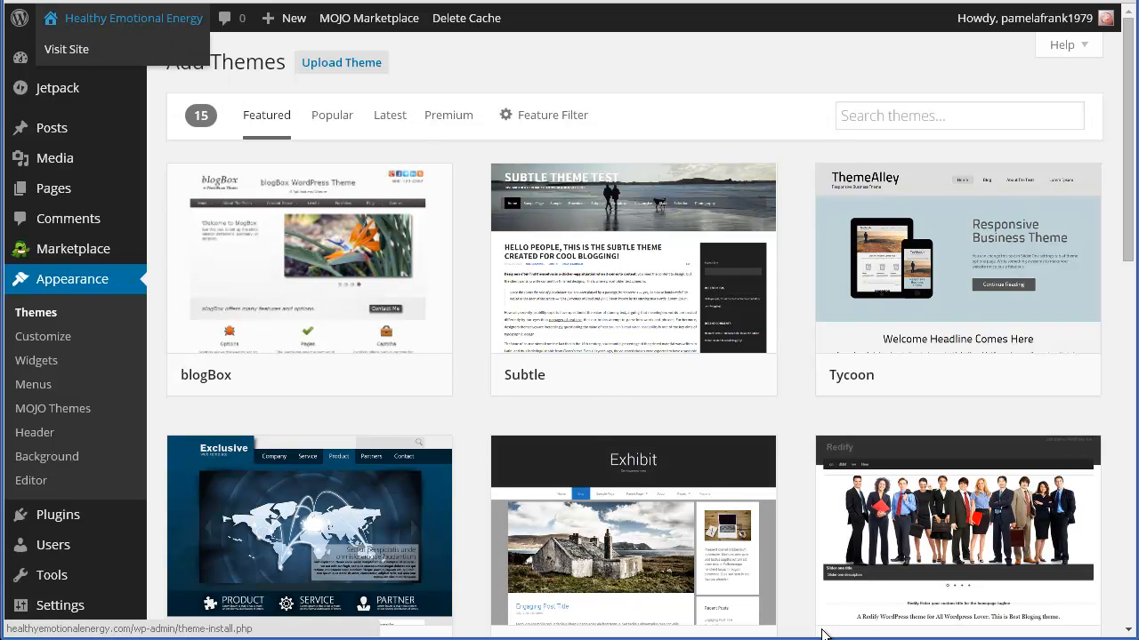